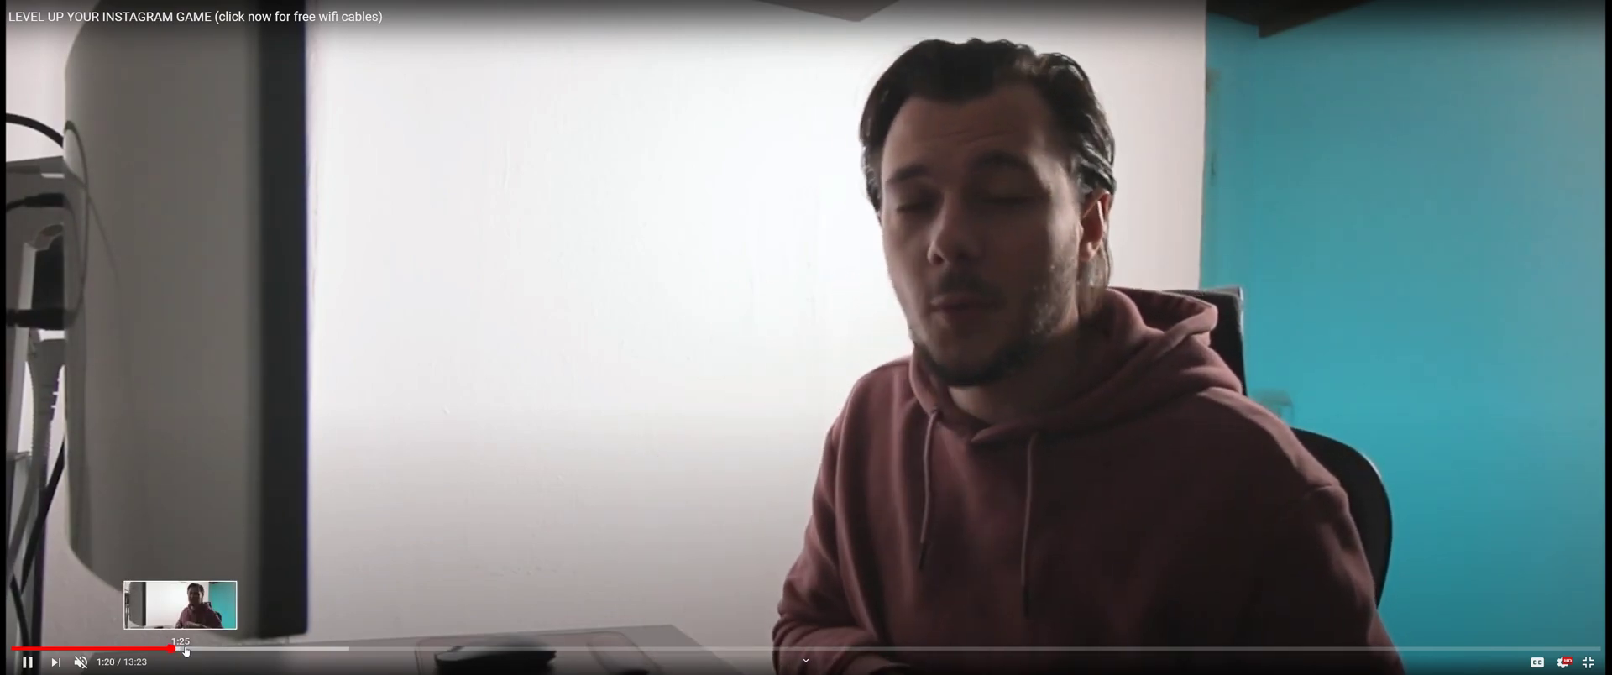
Skip ahead in the TEST FOOTAGE video and turn on the Stats for nerds overlay
left_click(230, 649)
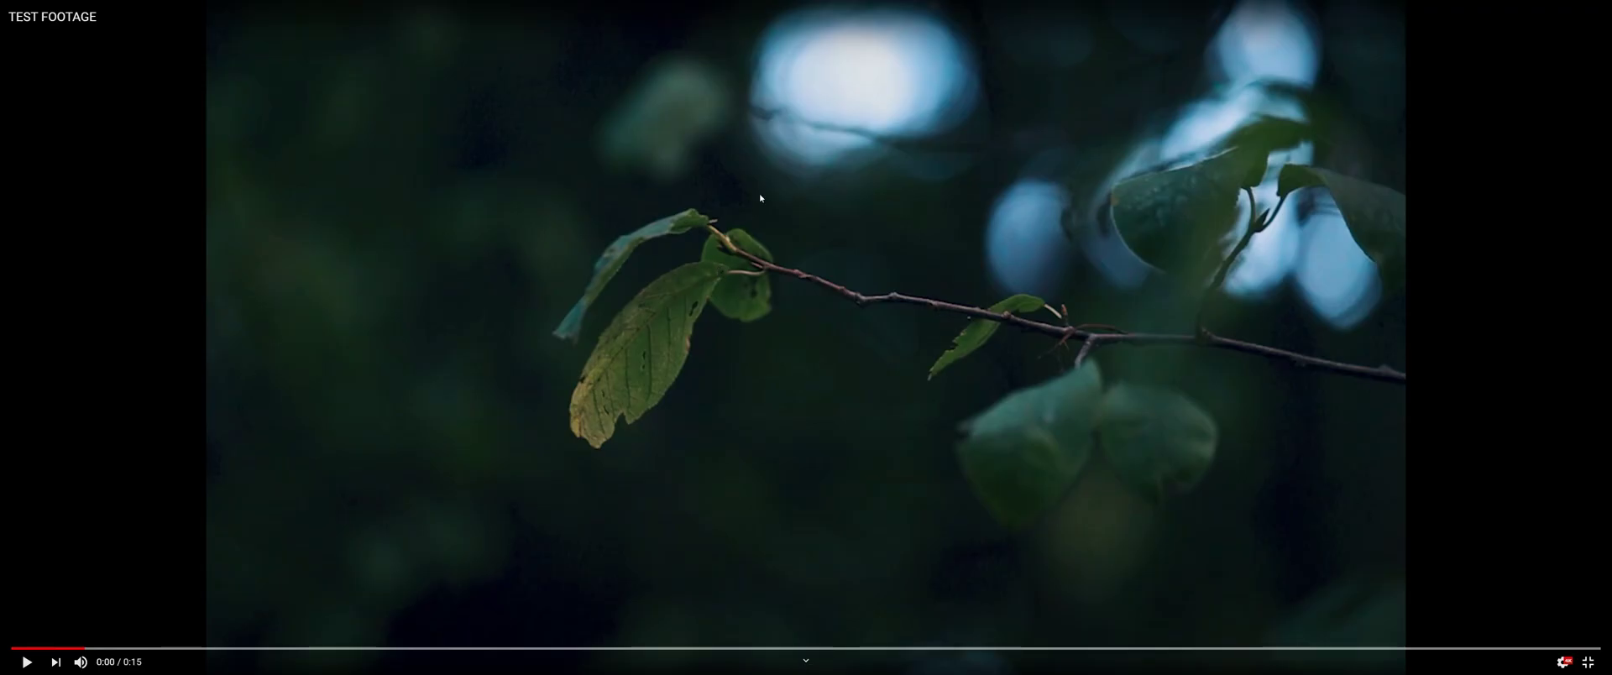
right_click(762, 126)
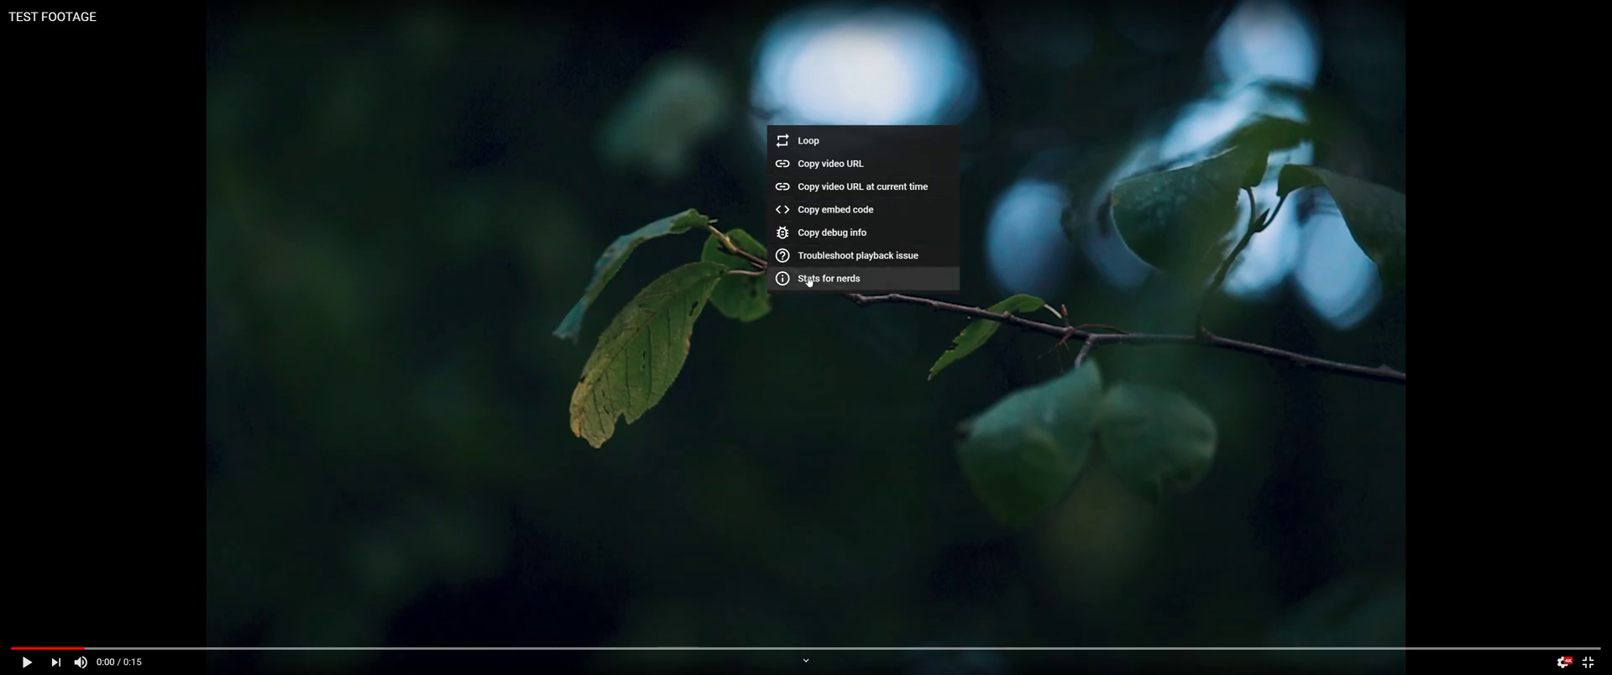
left_click(781, 280)
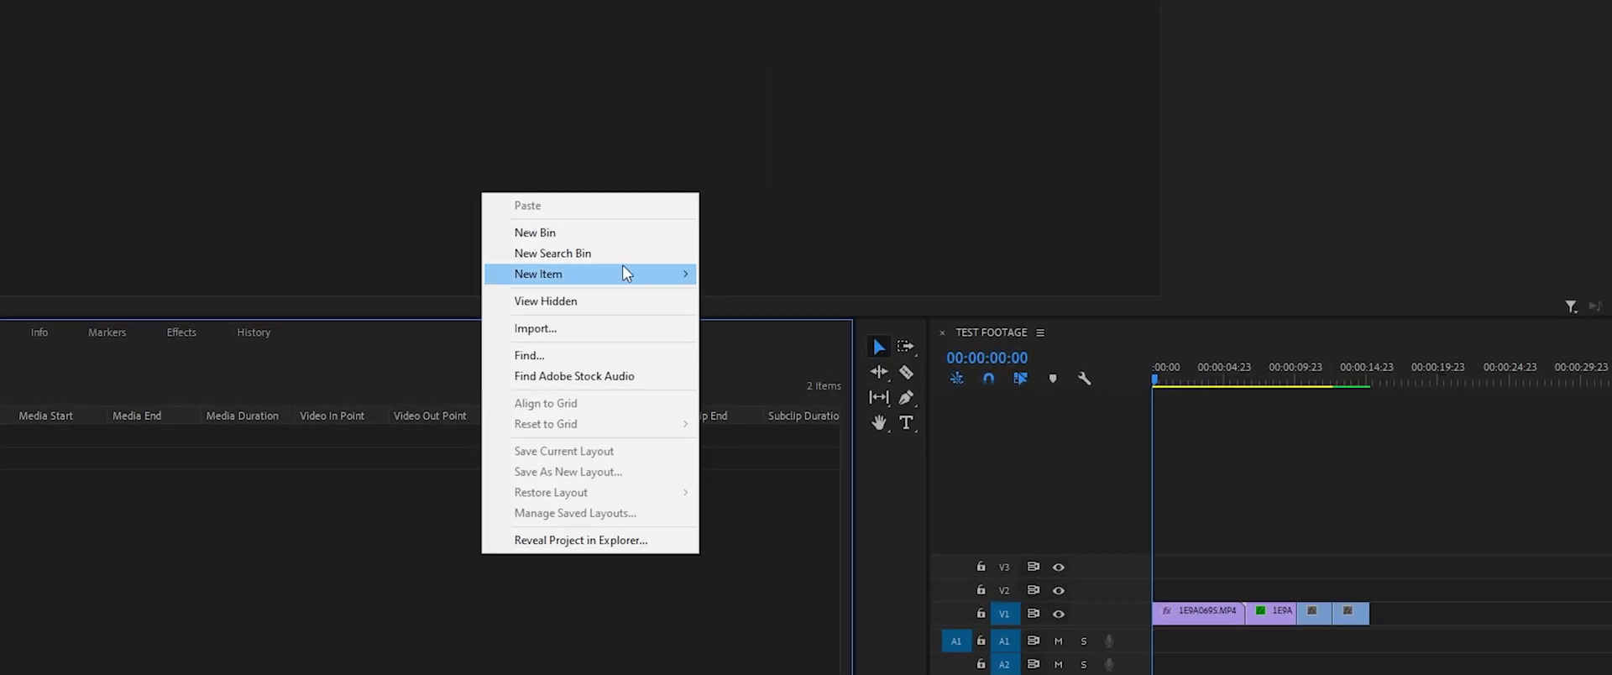
Open the New Sequence dialog from the Project panel's New Item > Sequence menu
mouse_move(623, 278)
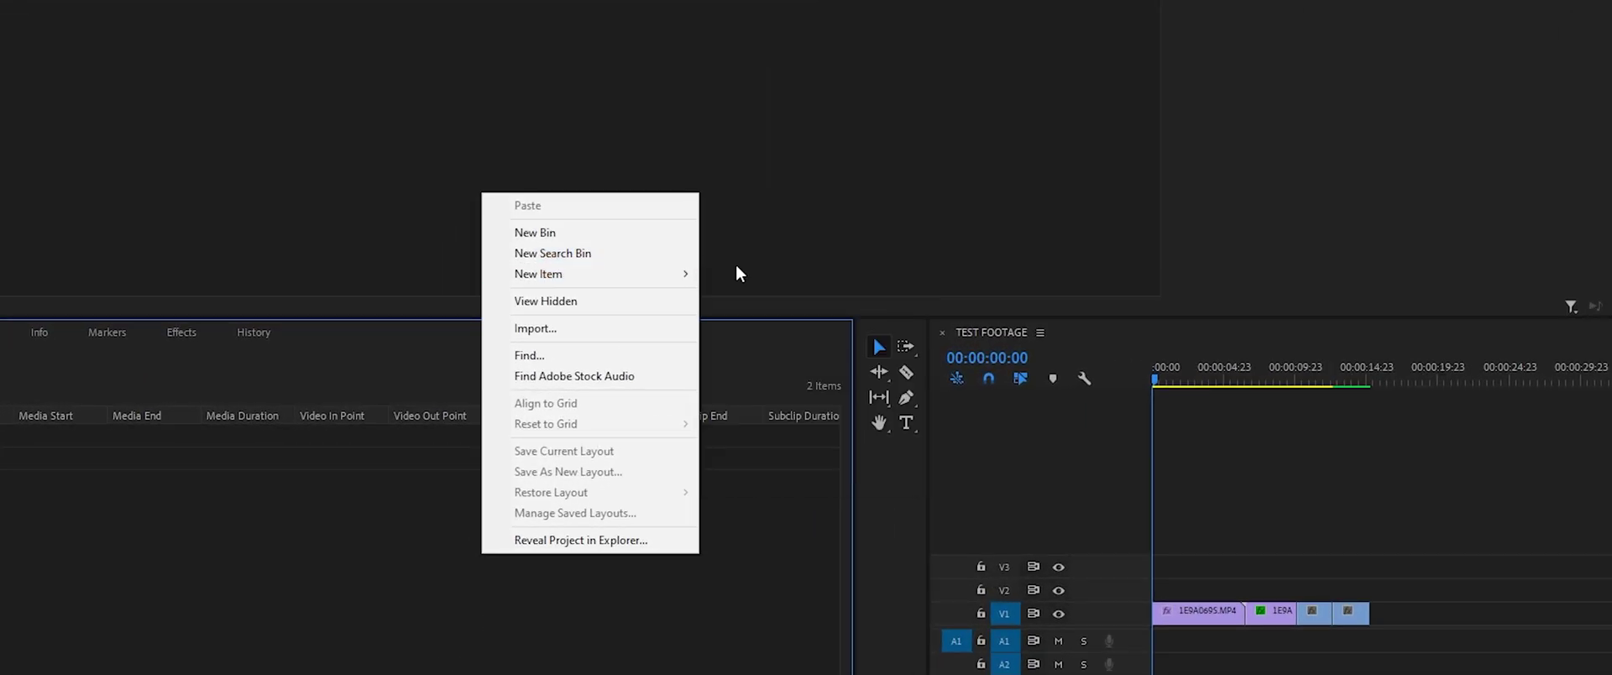
left_click(754, 273)
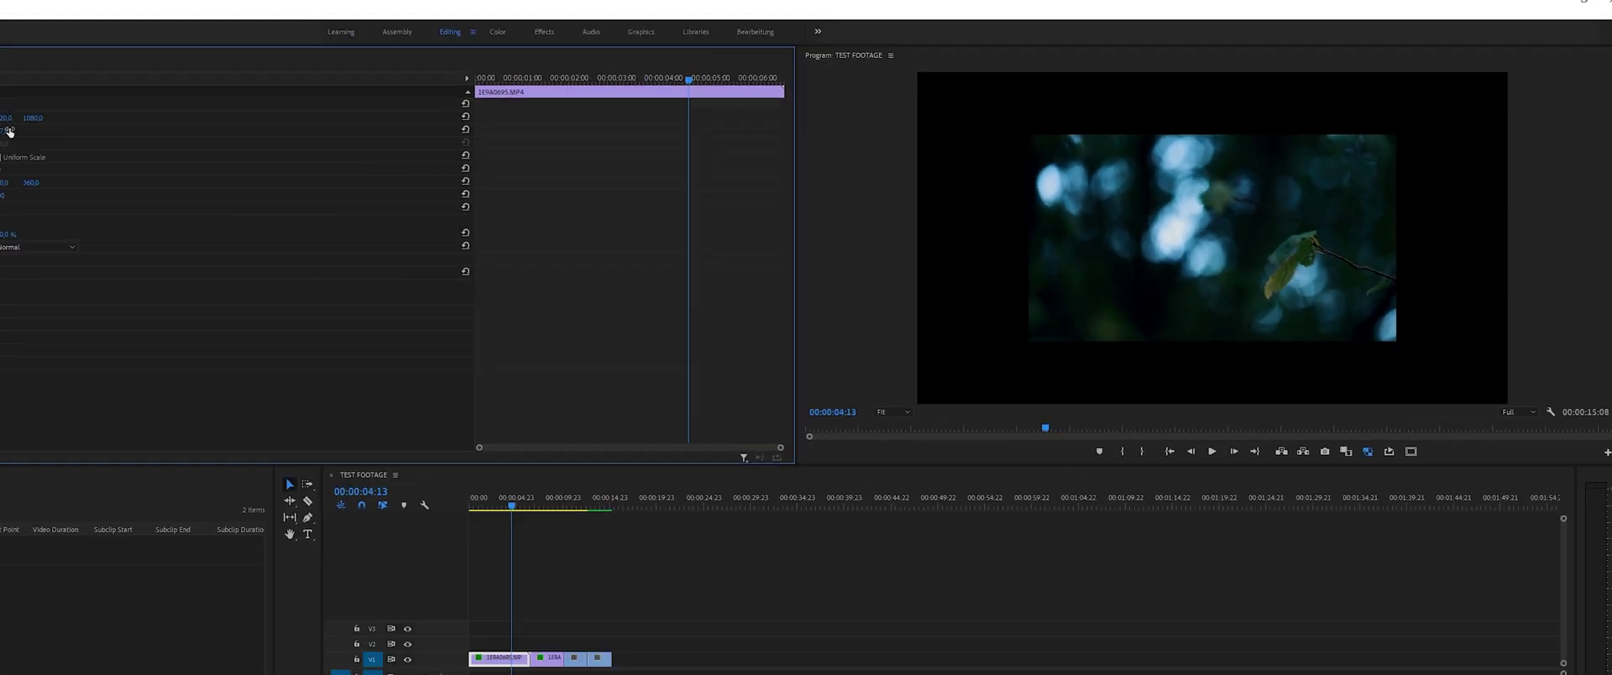
Scale the first clip to 300% to fill the frame, then play back from 00:00:02:12
left_click(378, 104)
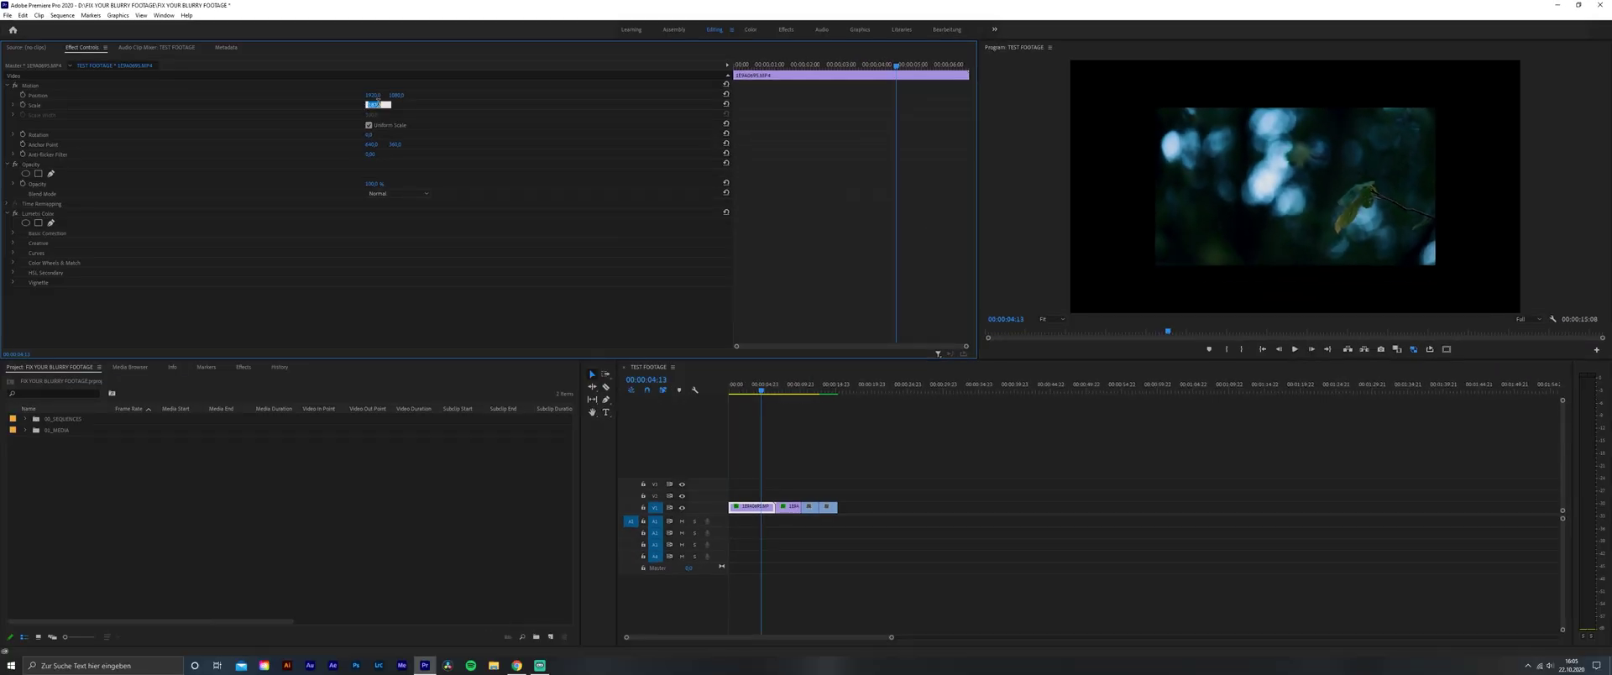
type("300")
key("Return")
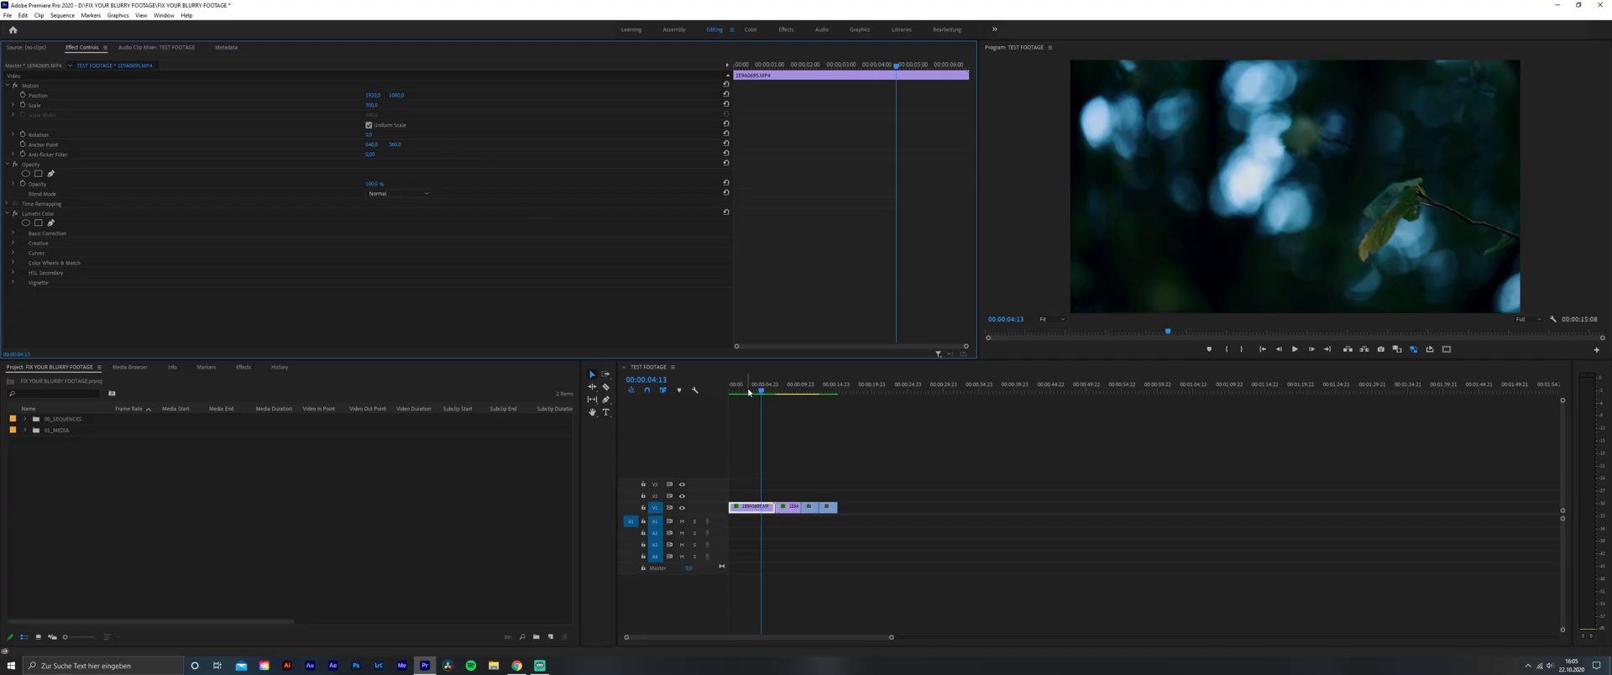
left_click(749, 391)
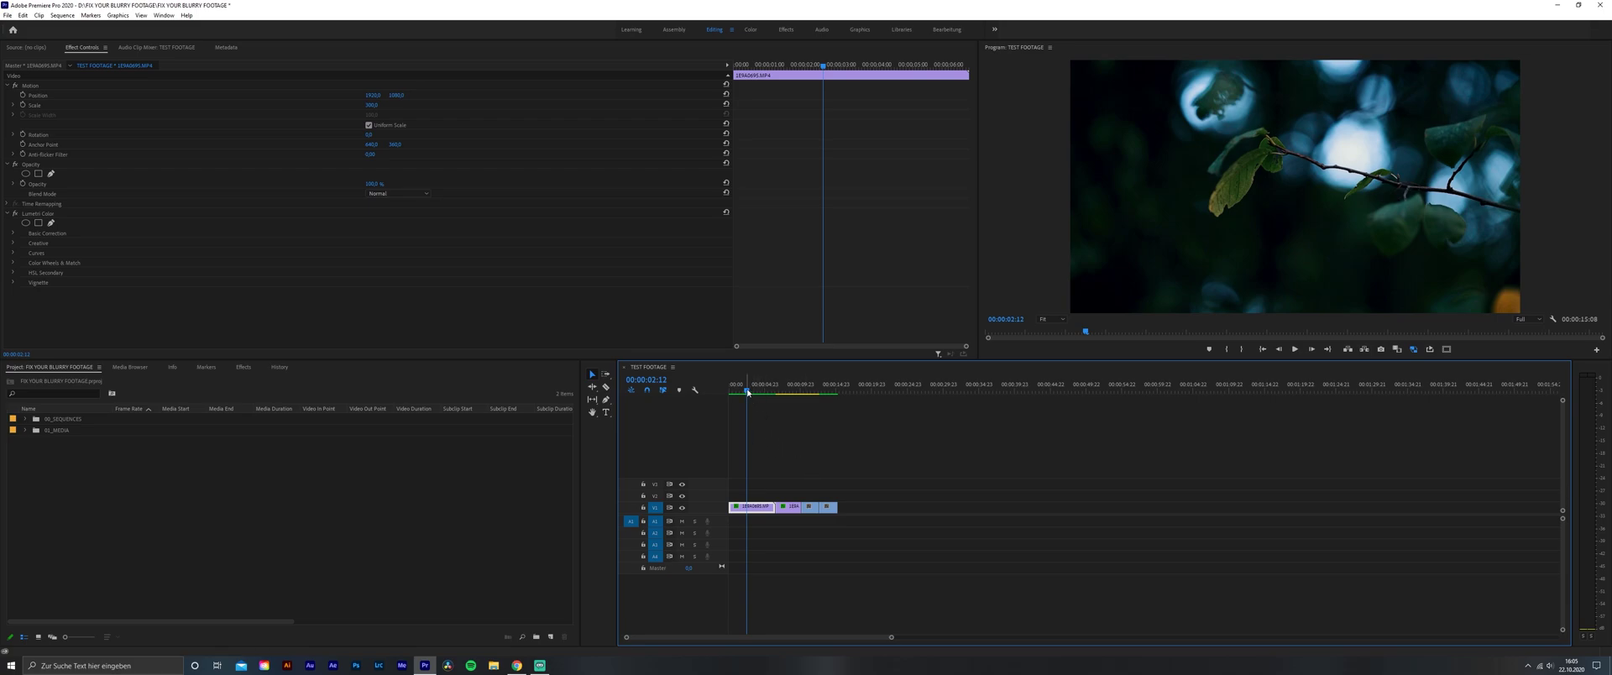
key("space")
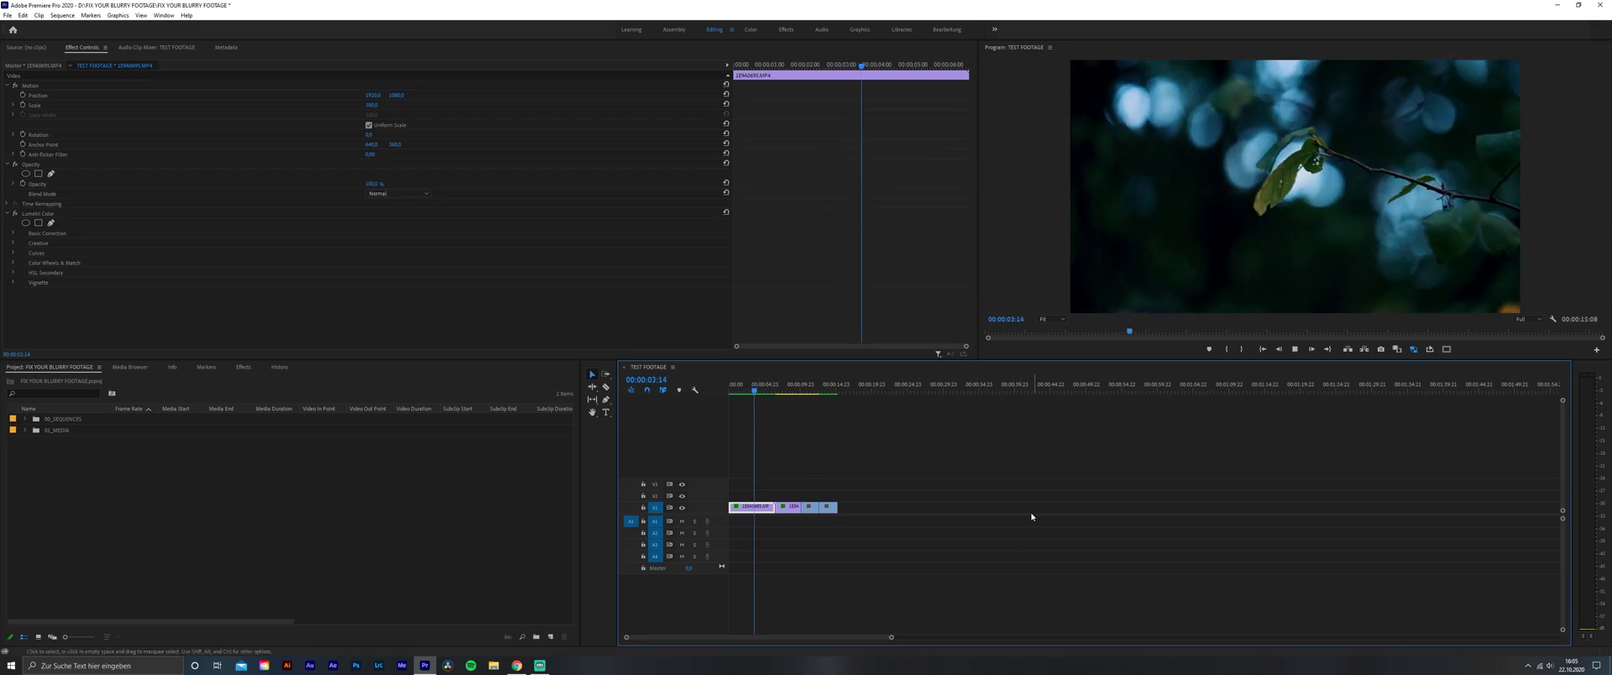
key("space")
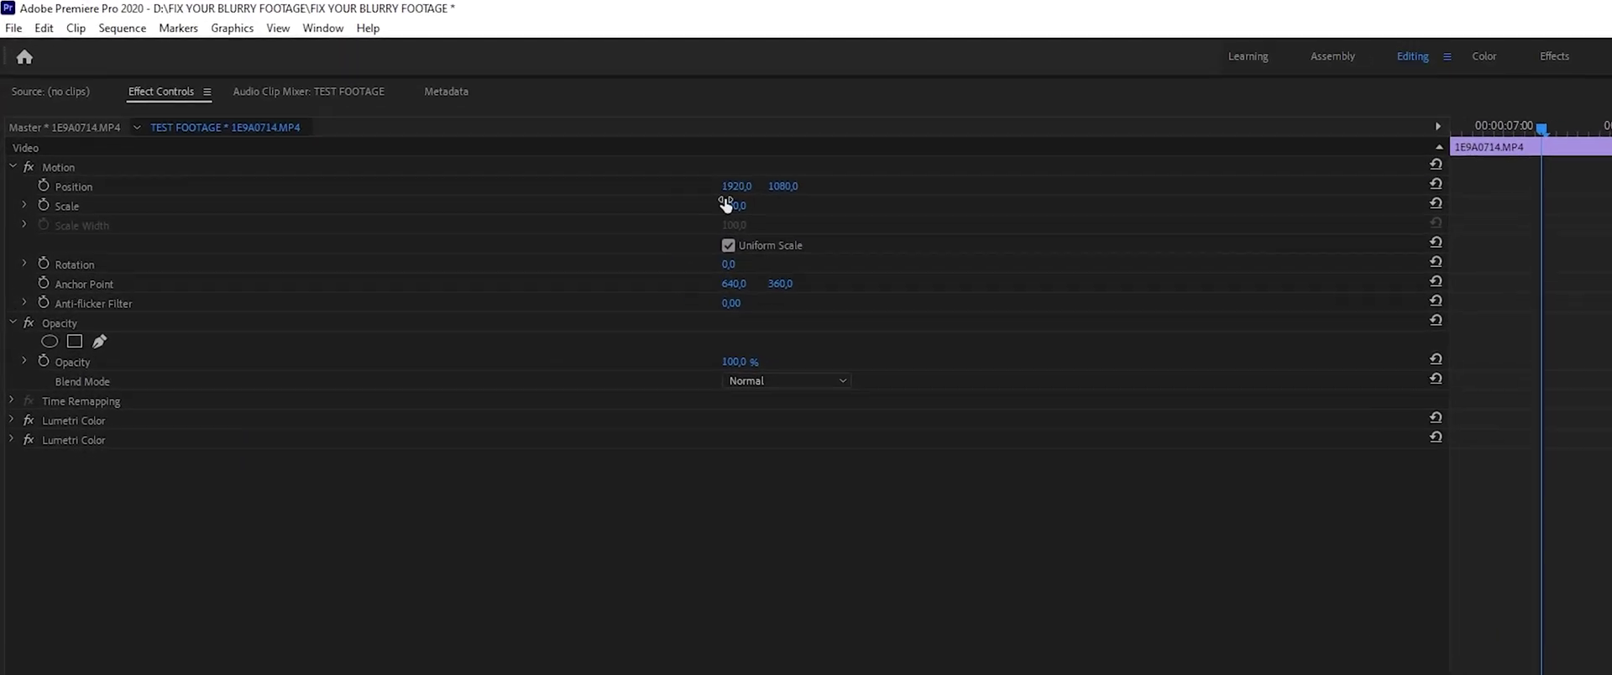
Set the next clip to 300% and the MVI_0124 clip to 200% scale
left_click(375, 104)
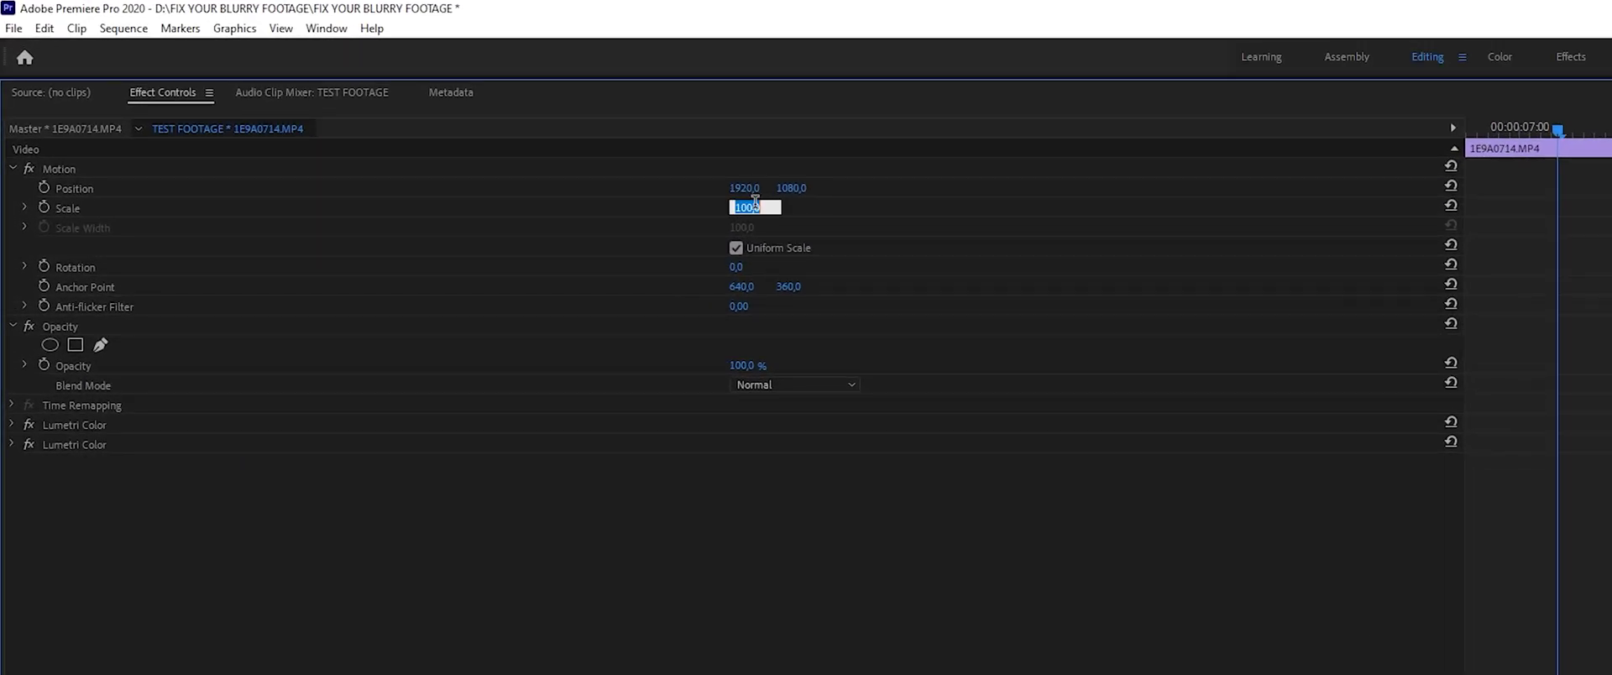
key("Return")
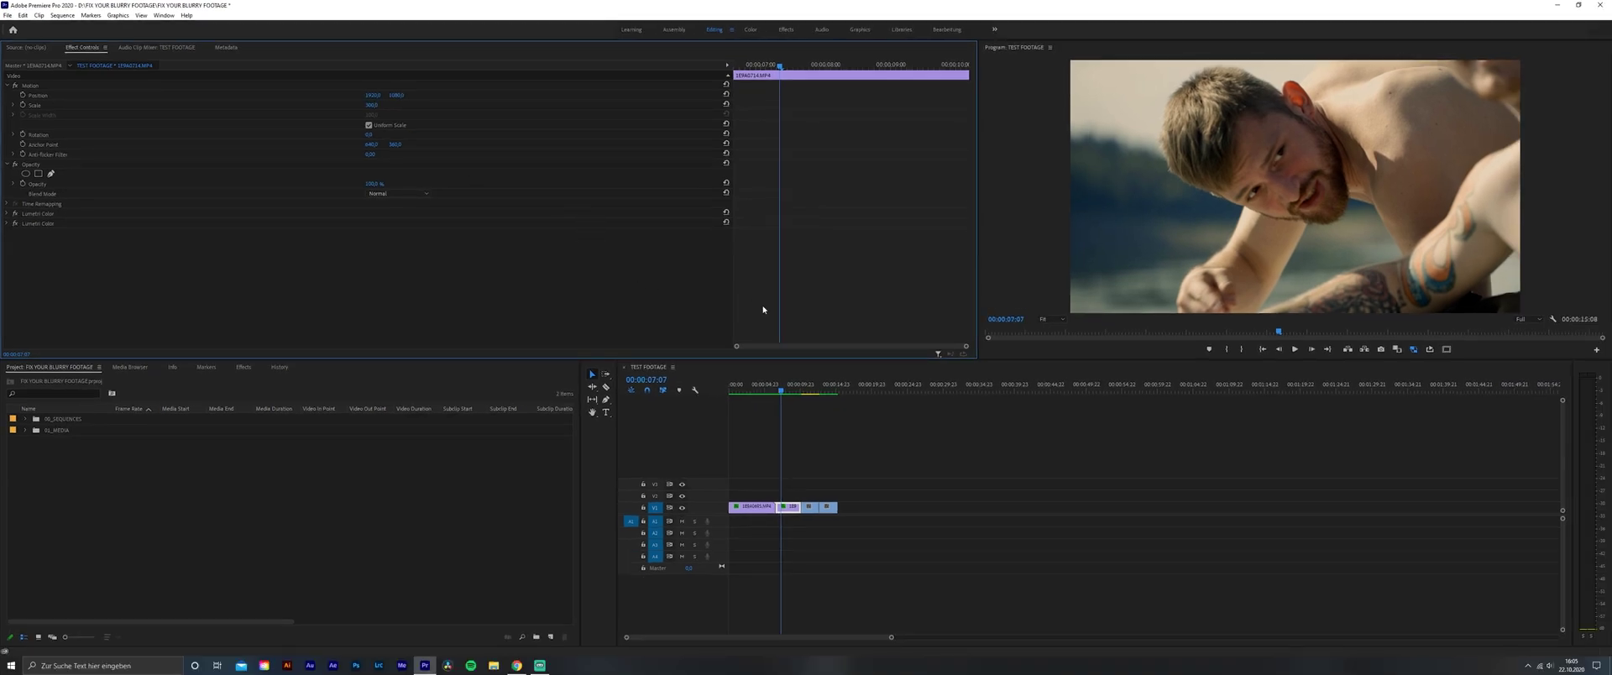
left_click(812, 393)
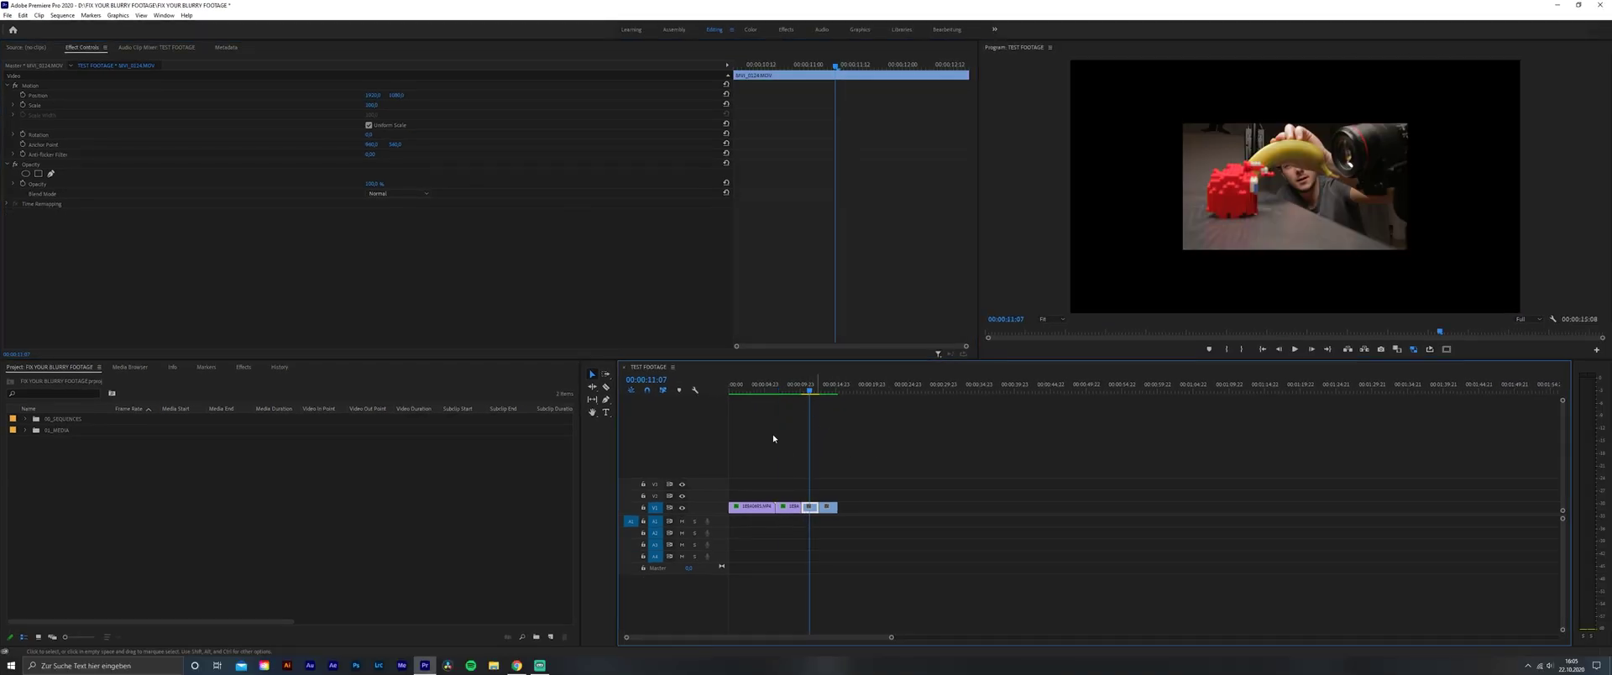
left_click(377, 105)
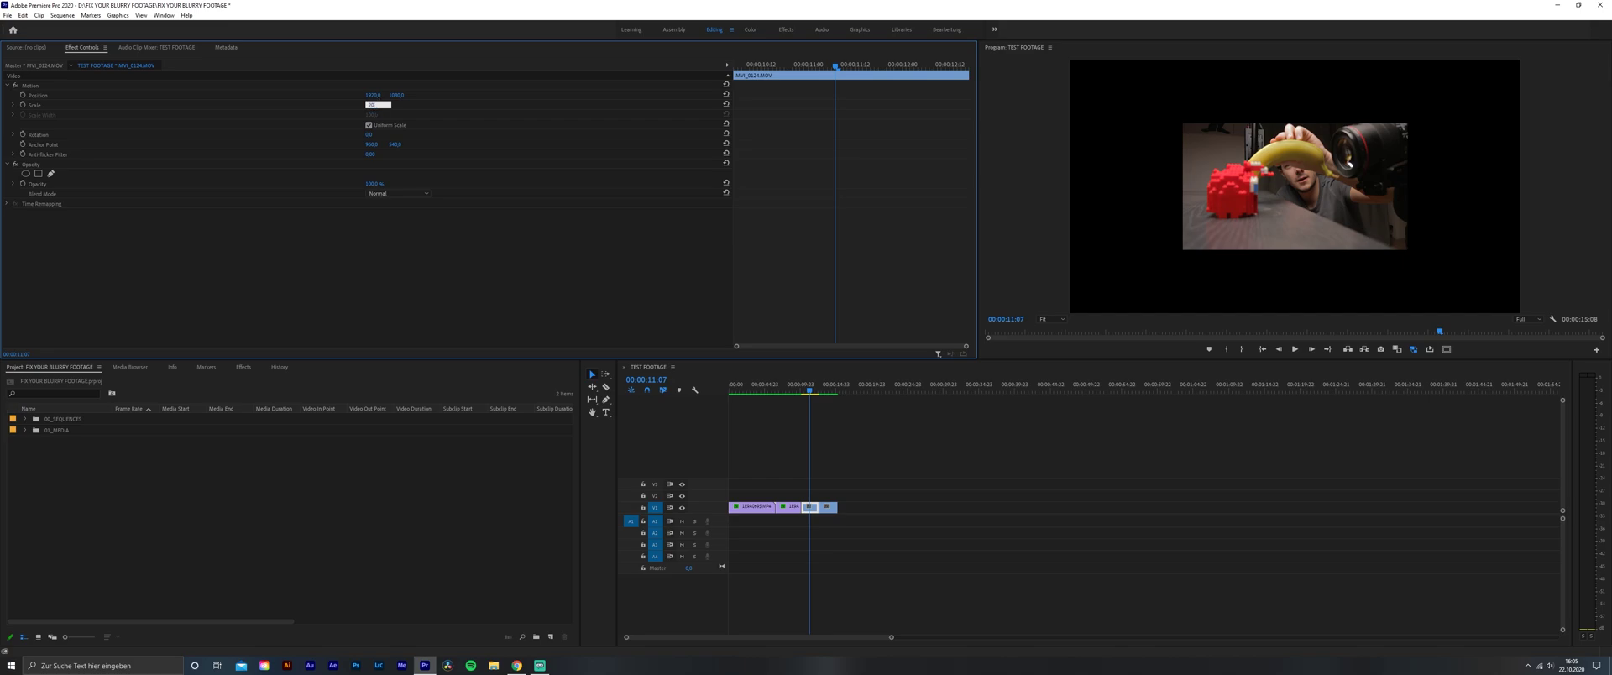
type("200")
key("Return")
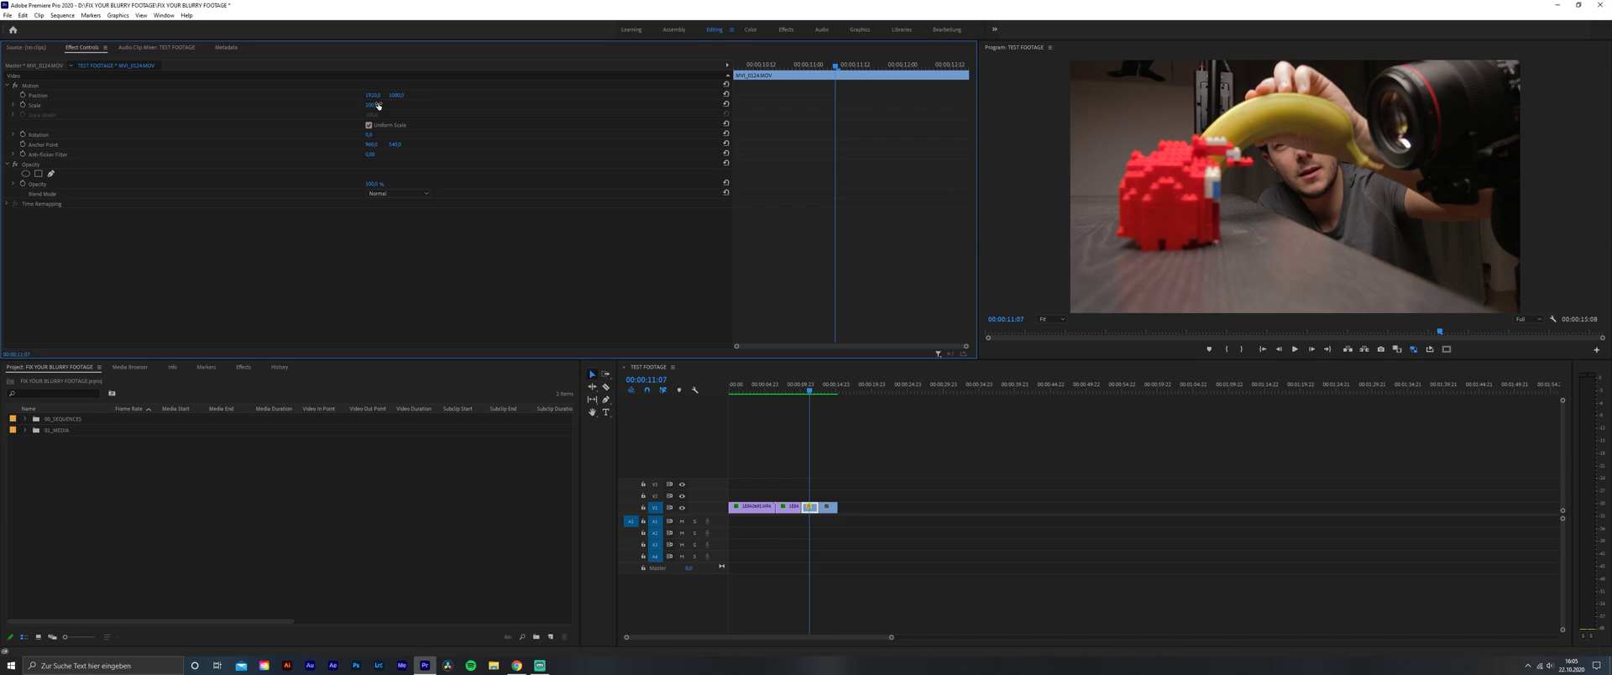
left_click(827, 385)
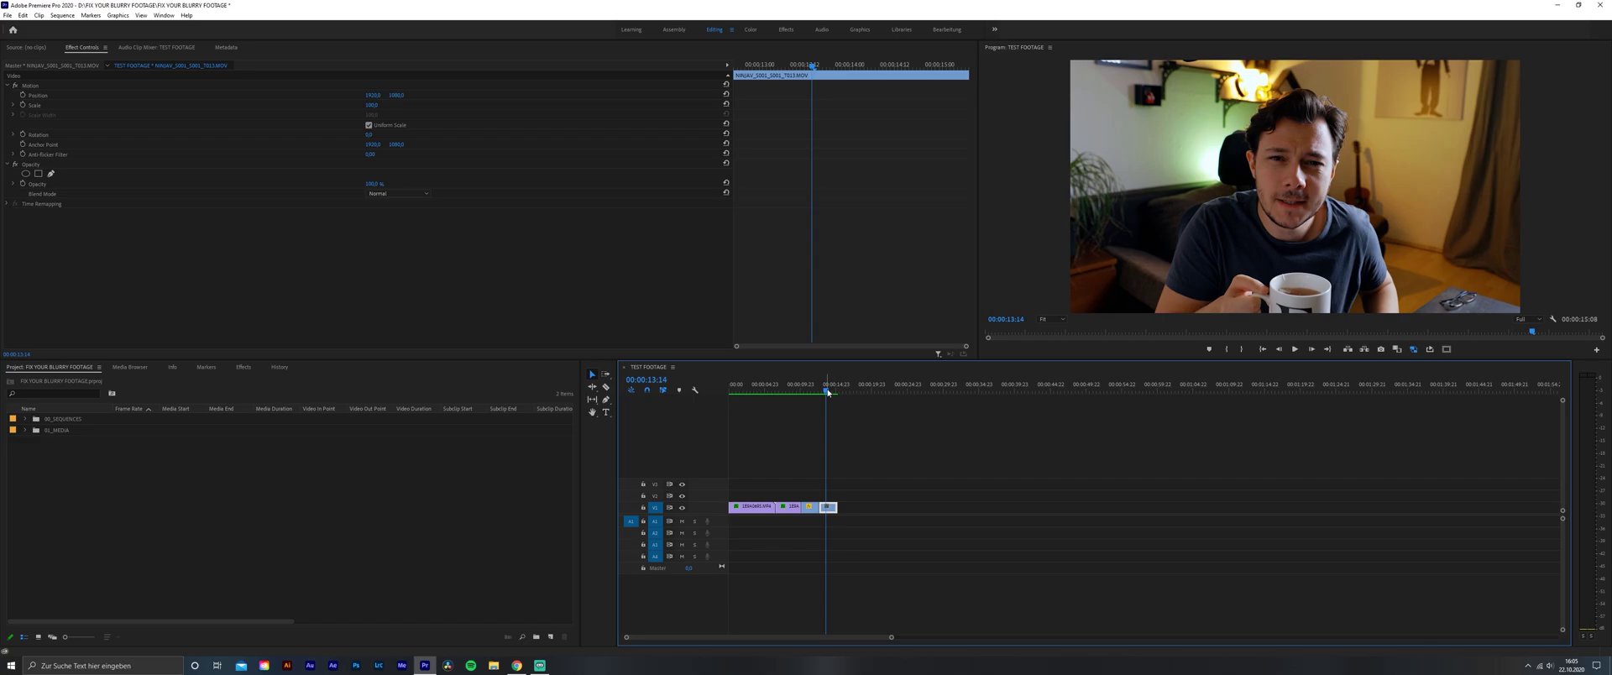
Scrub through the upscaled TEST FOOTAGE sequence, then deselect all clips
left_click_drag(828, 392, 825, 391)
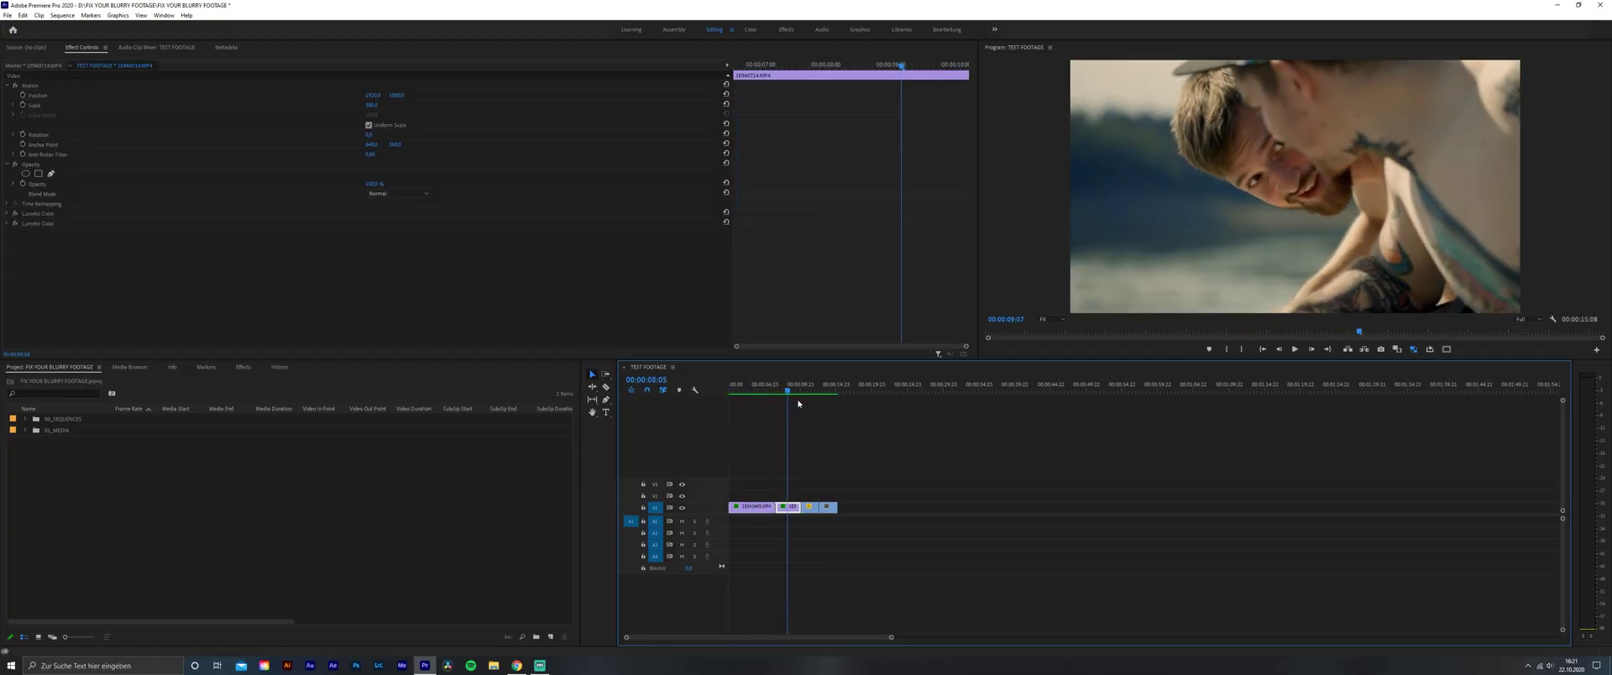
left_click(900, 491)
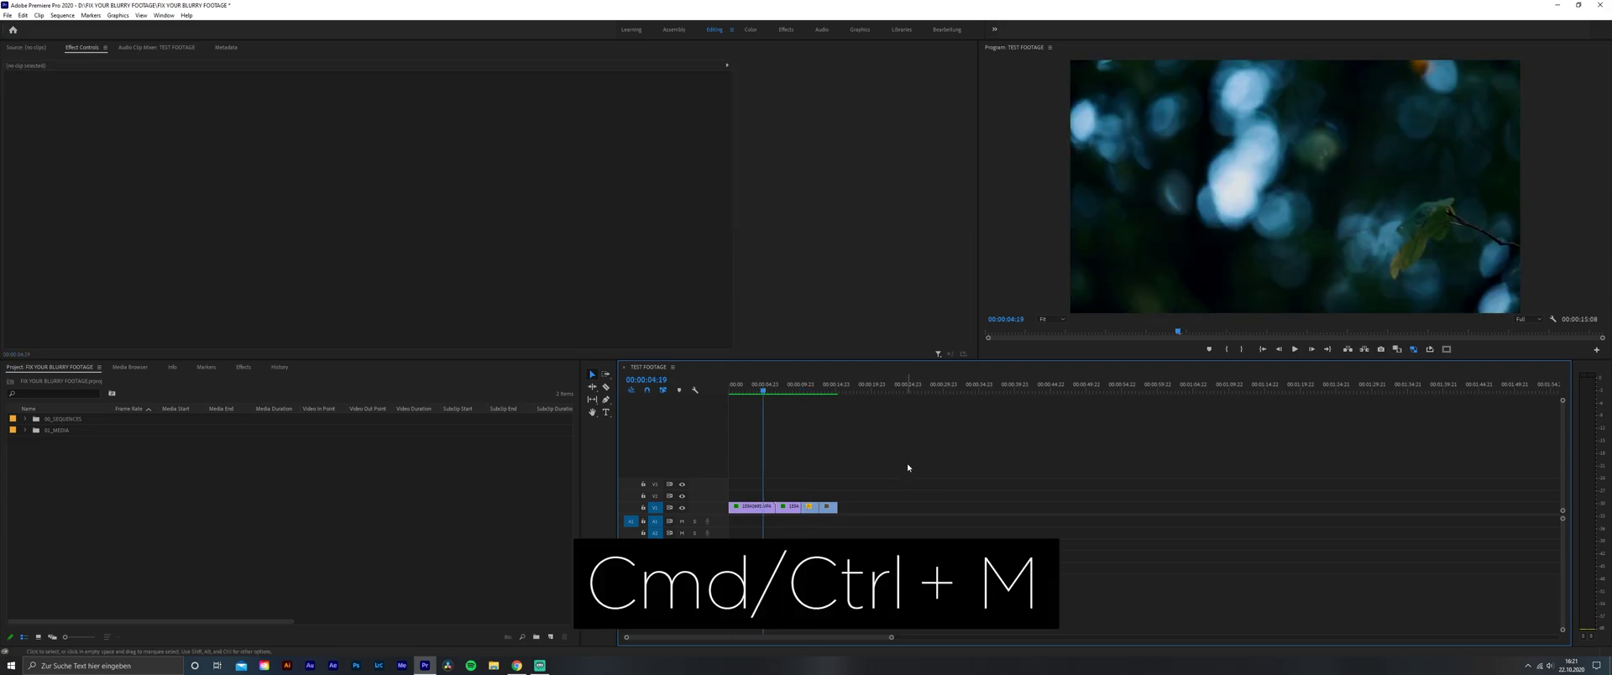
Open Export Settings with Ctrl+M, close it, then reopen it via File > Export > Media
key("ctrl+m")
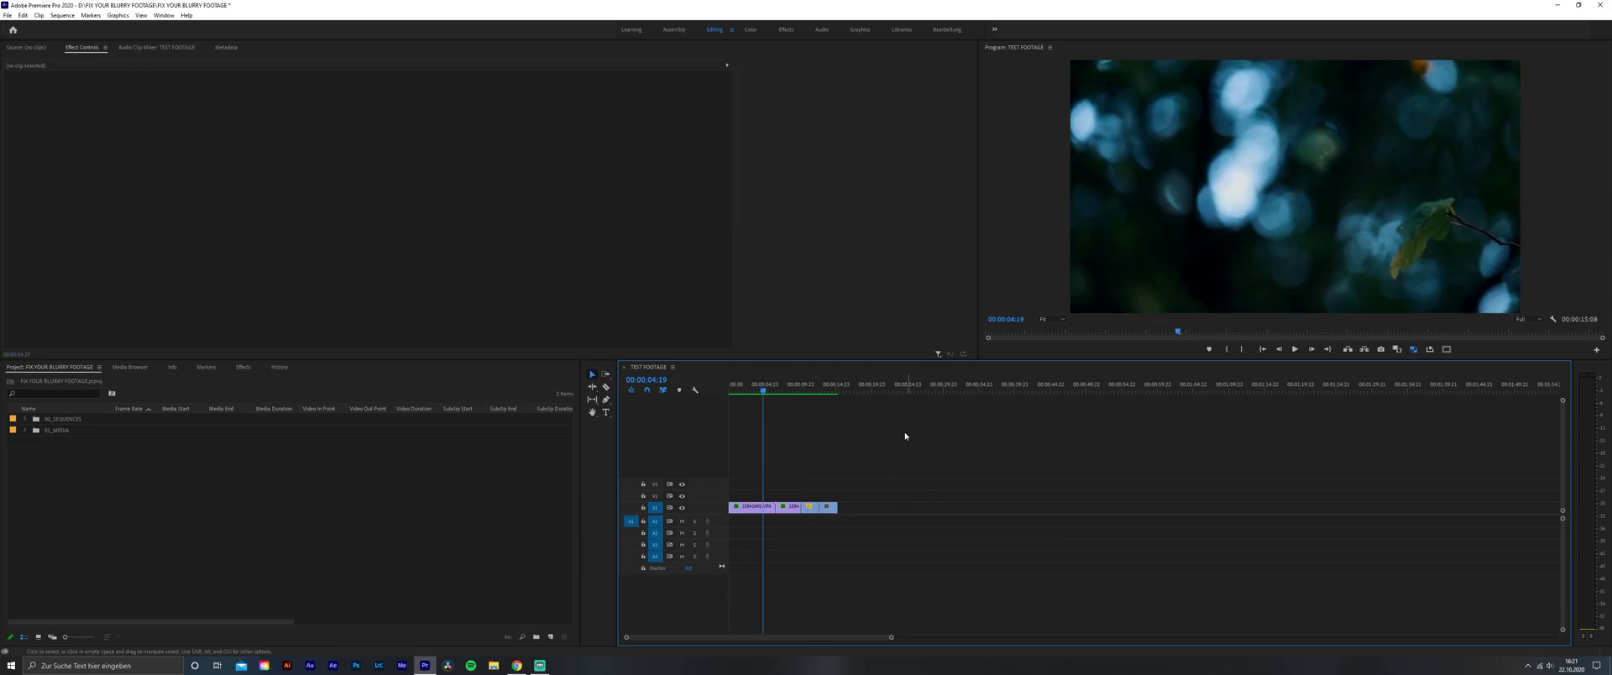
left_click(1072, 84)
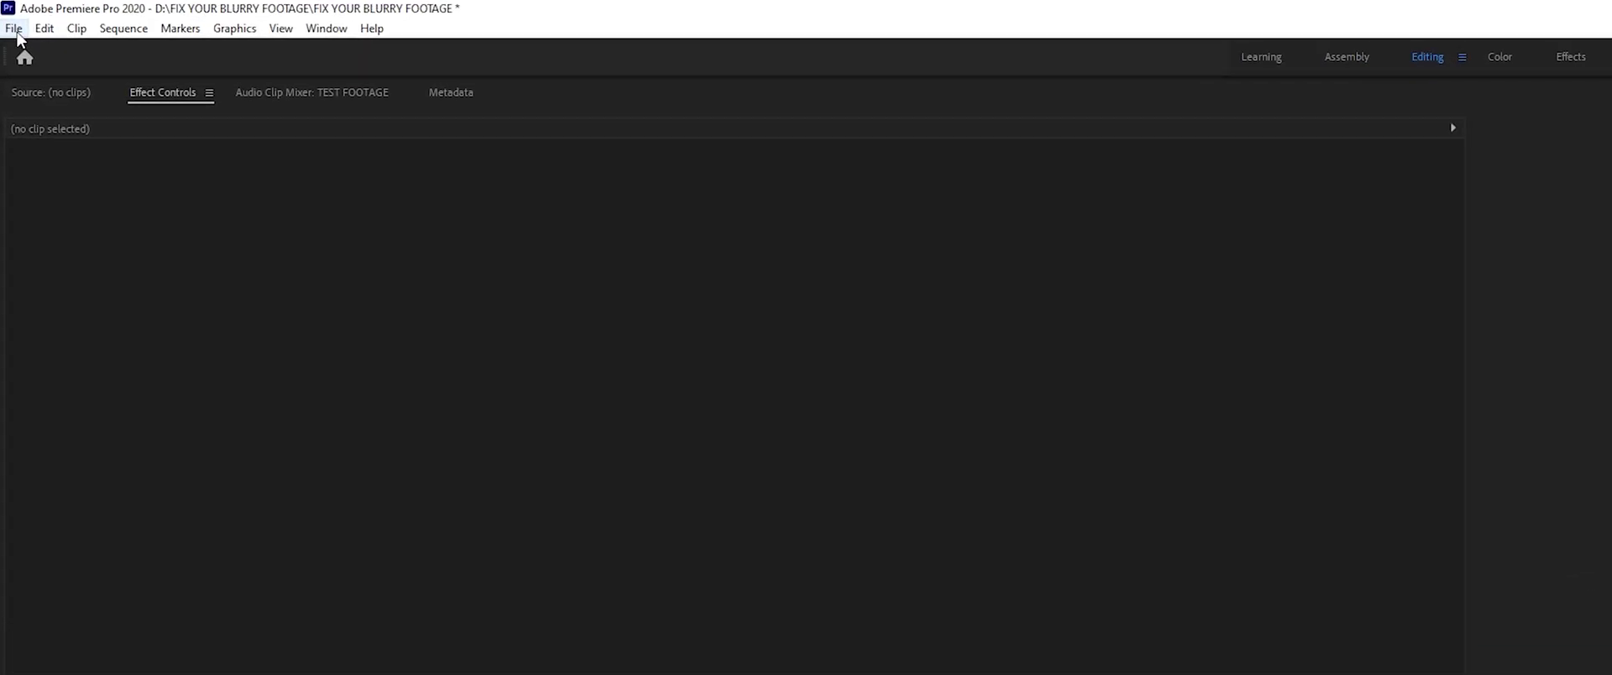
left_click(14, 29)
mouse_move(141, 406)
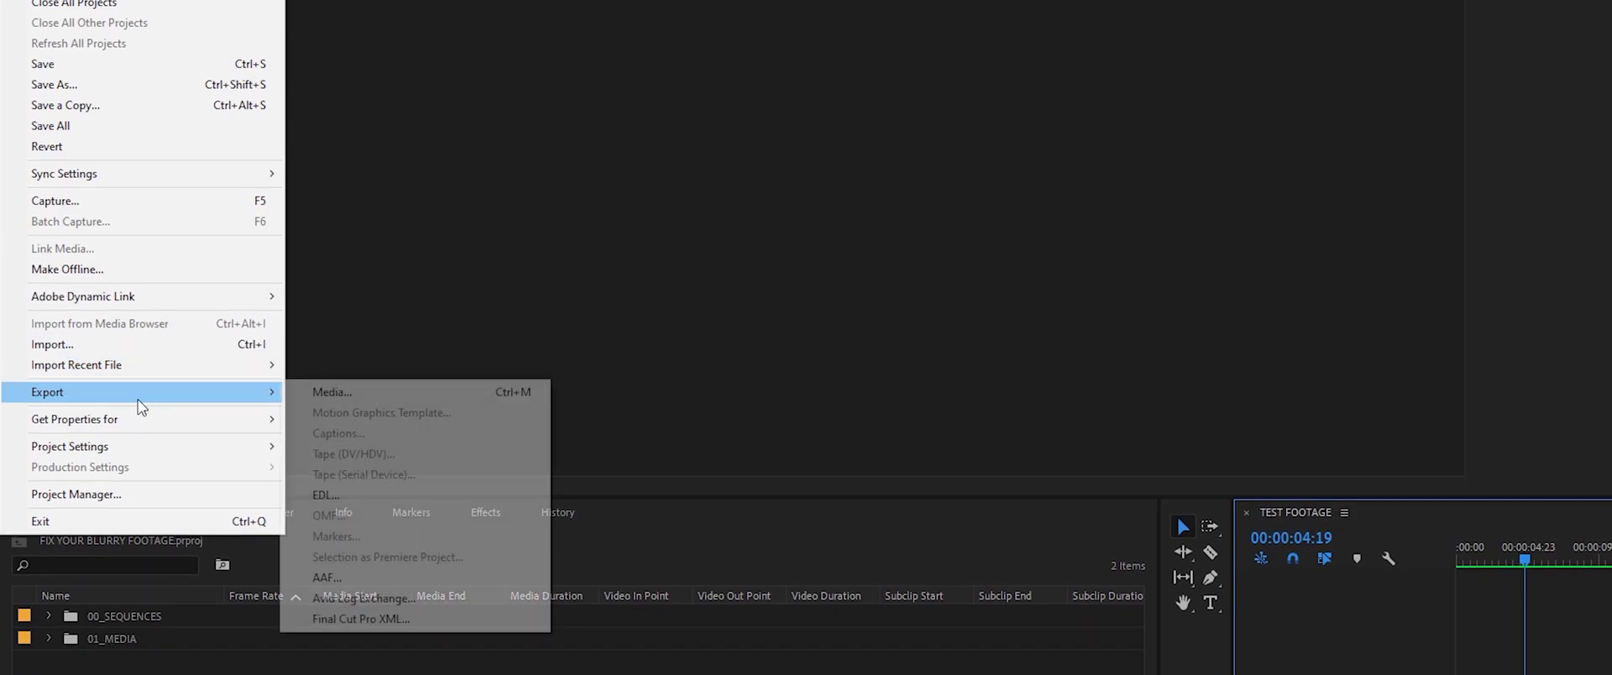
left_click(328, 392)
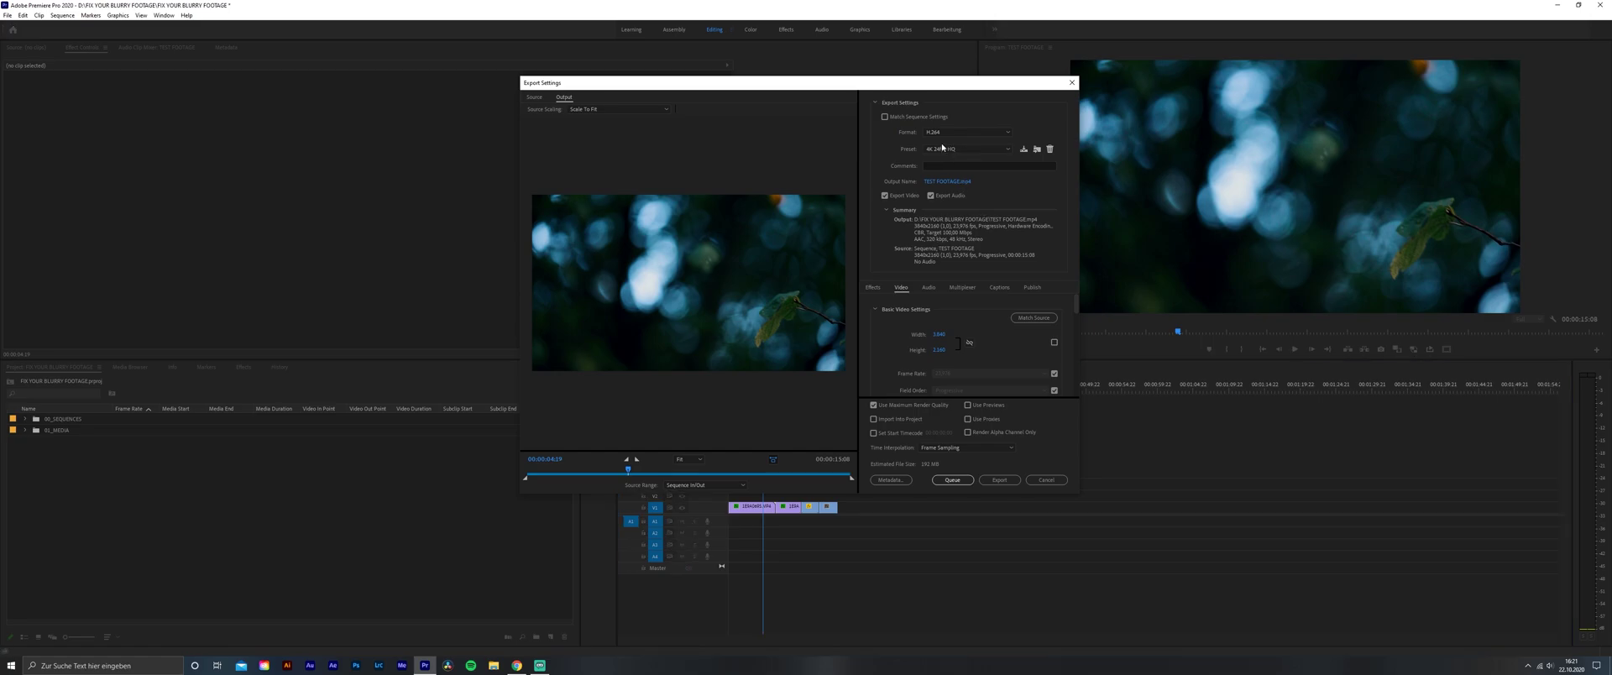
left_click(937, 150)
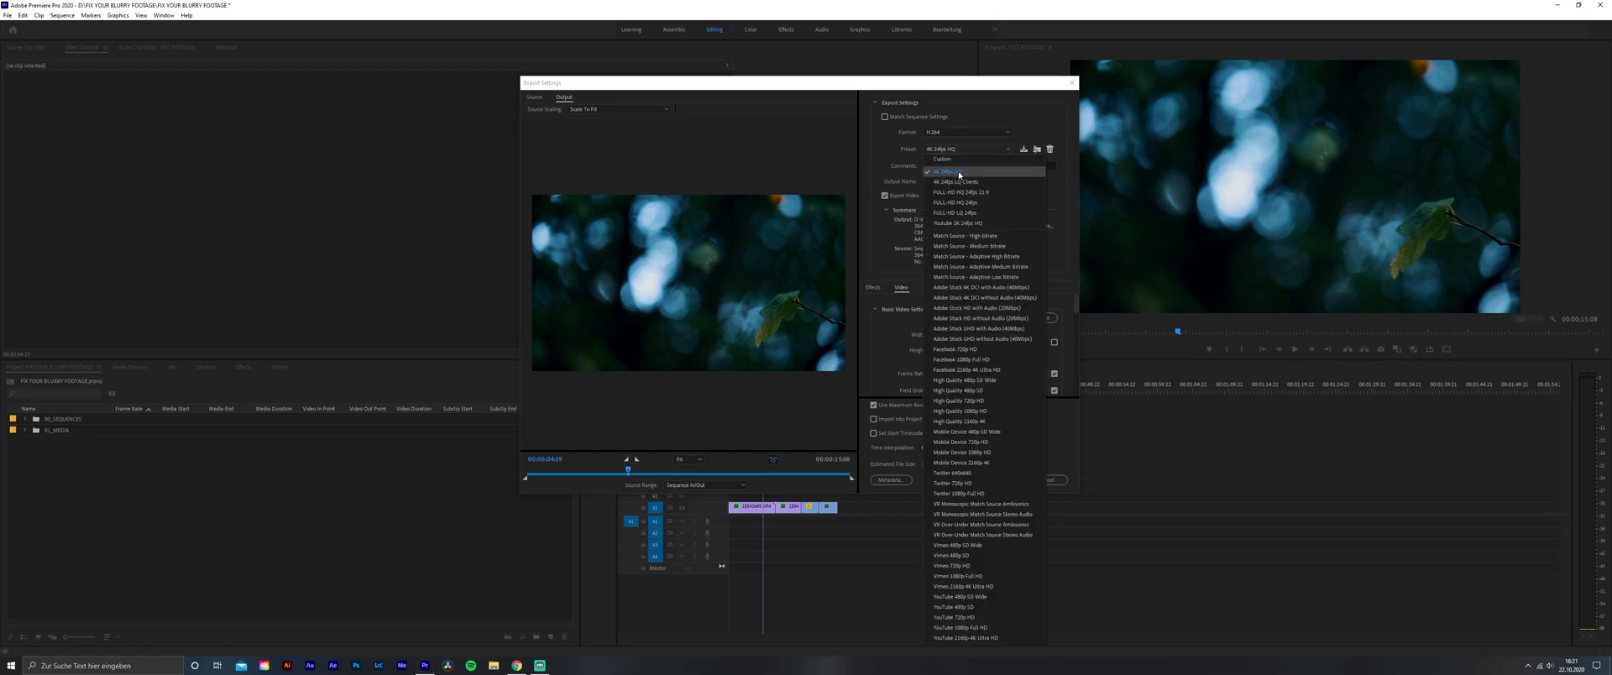
left_click(972, 150)
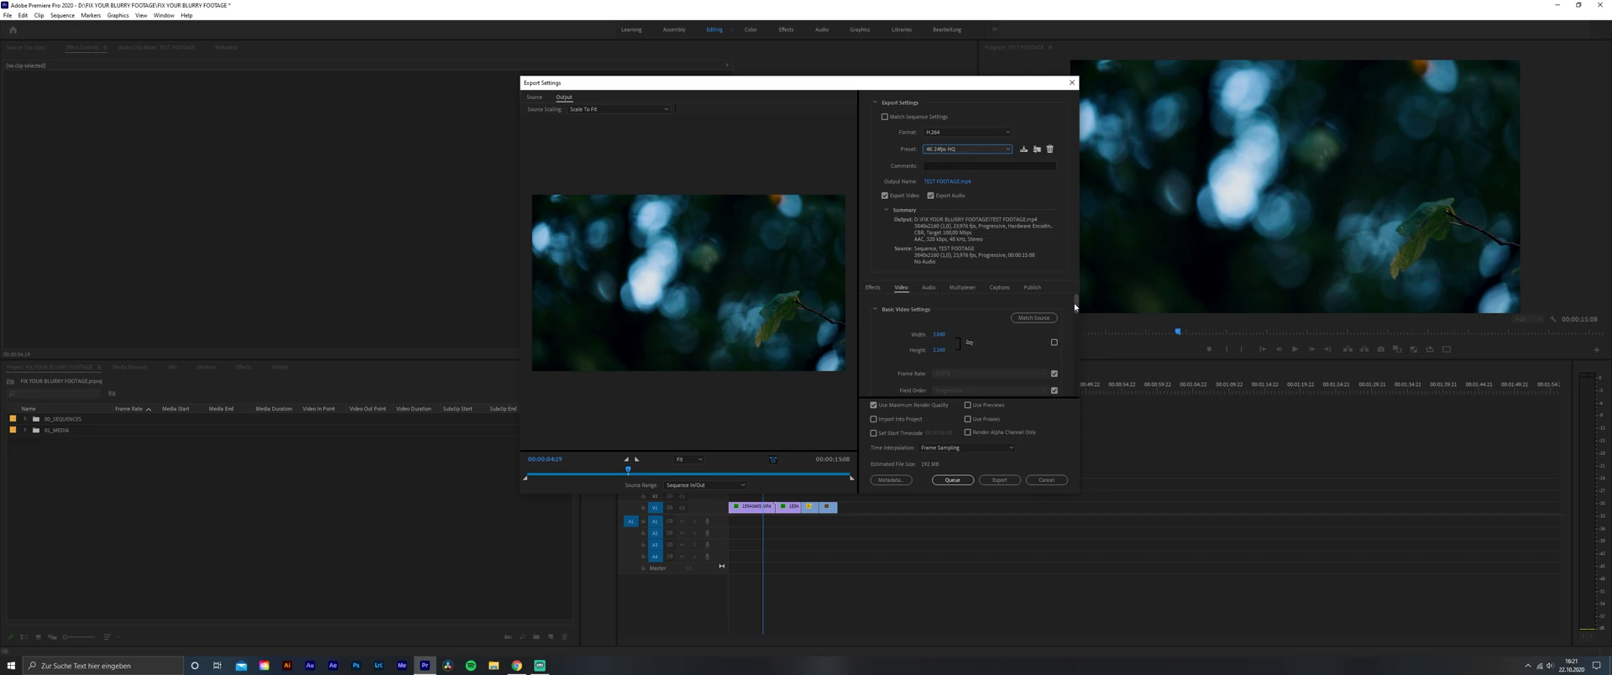
left_click_drag(1075, 308, 1075, 310)
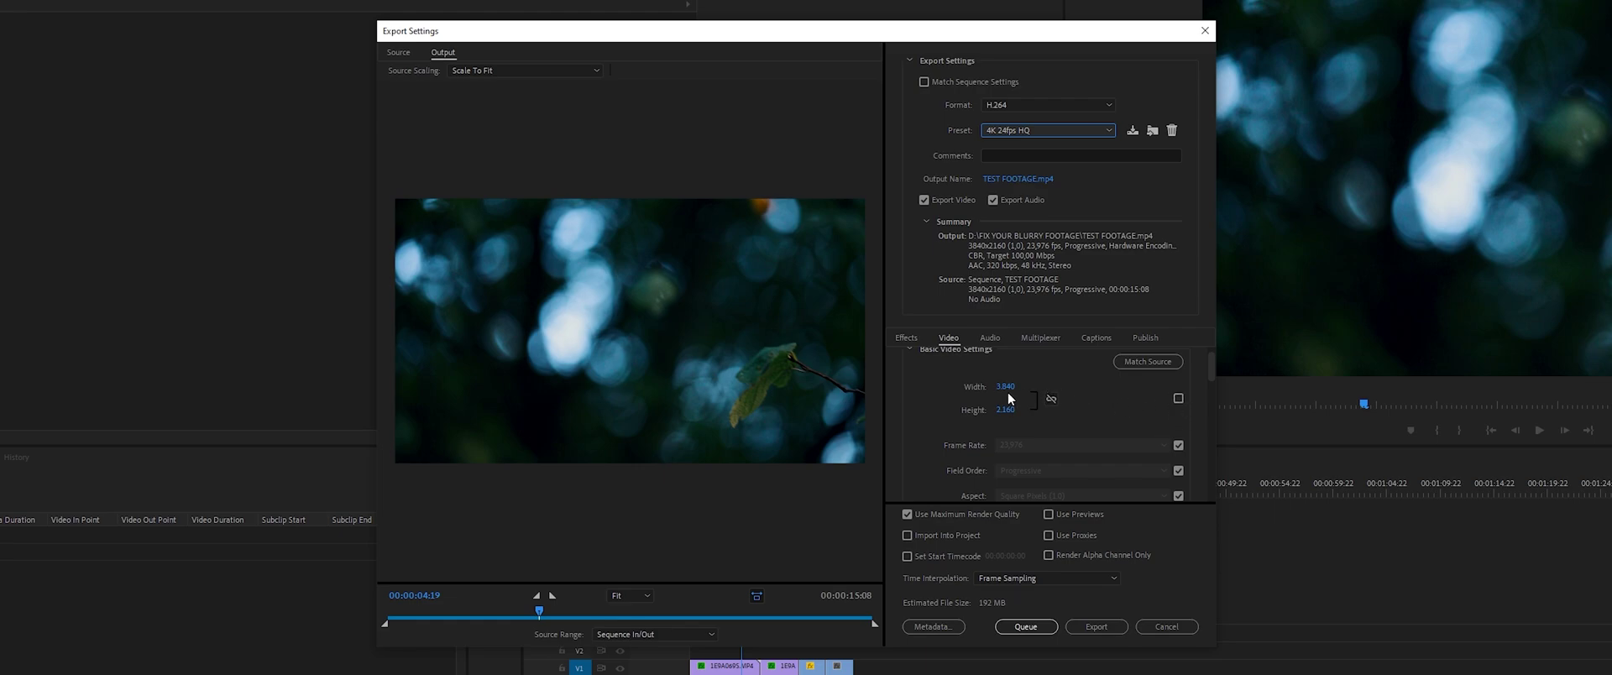
left_click_drag(1212, 365, 1212, 378)
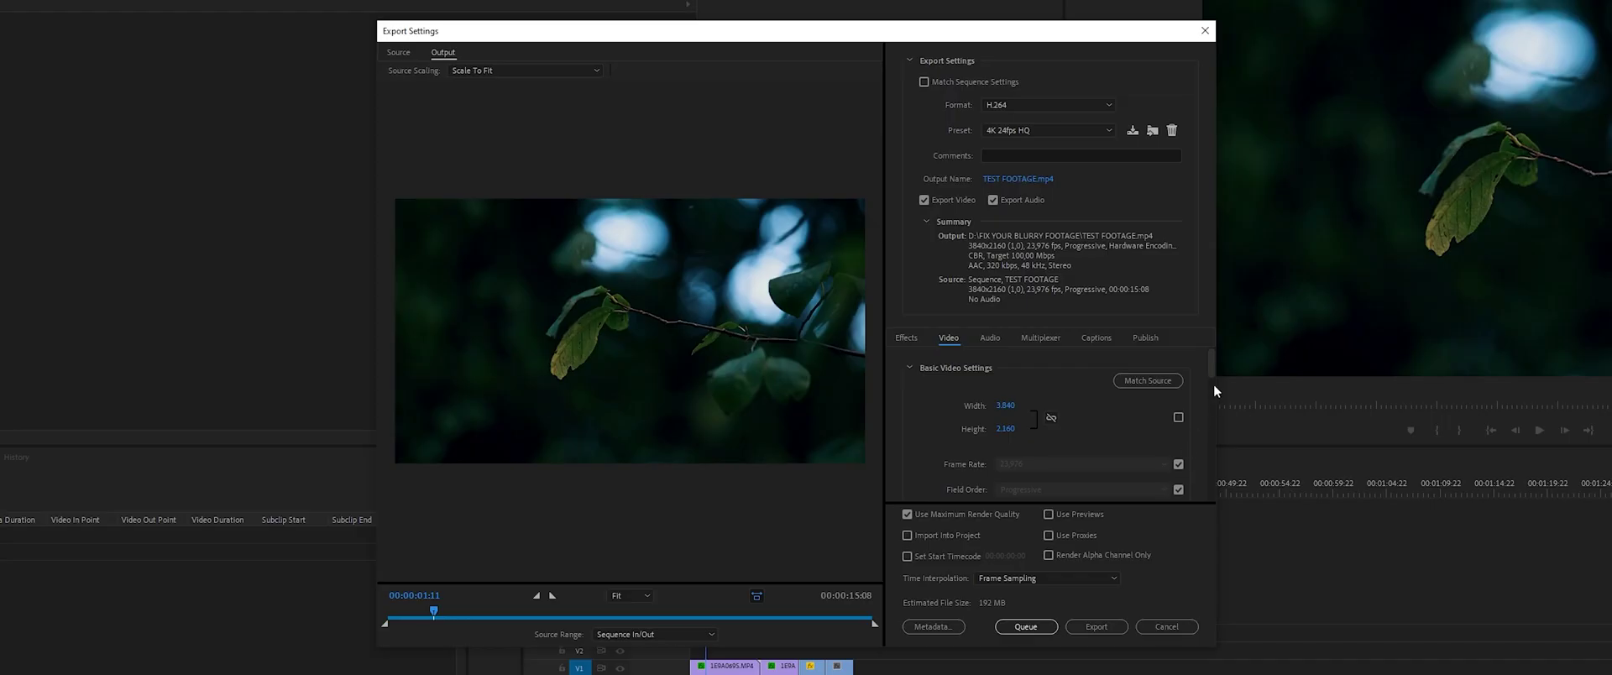
left_click_drag(1213, 375, 1216, 409)
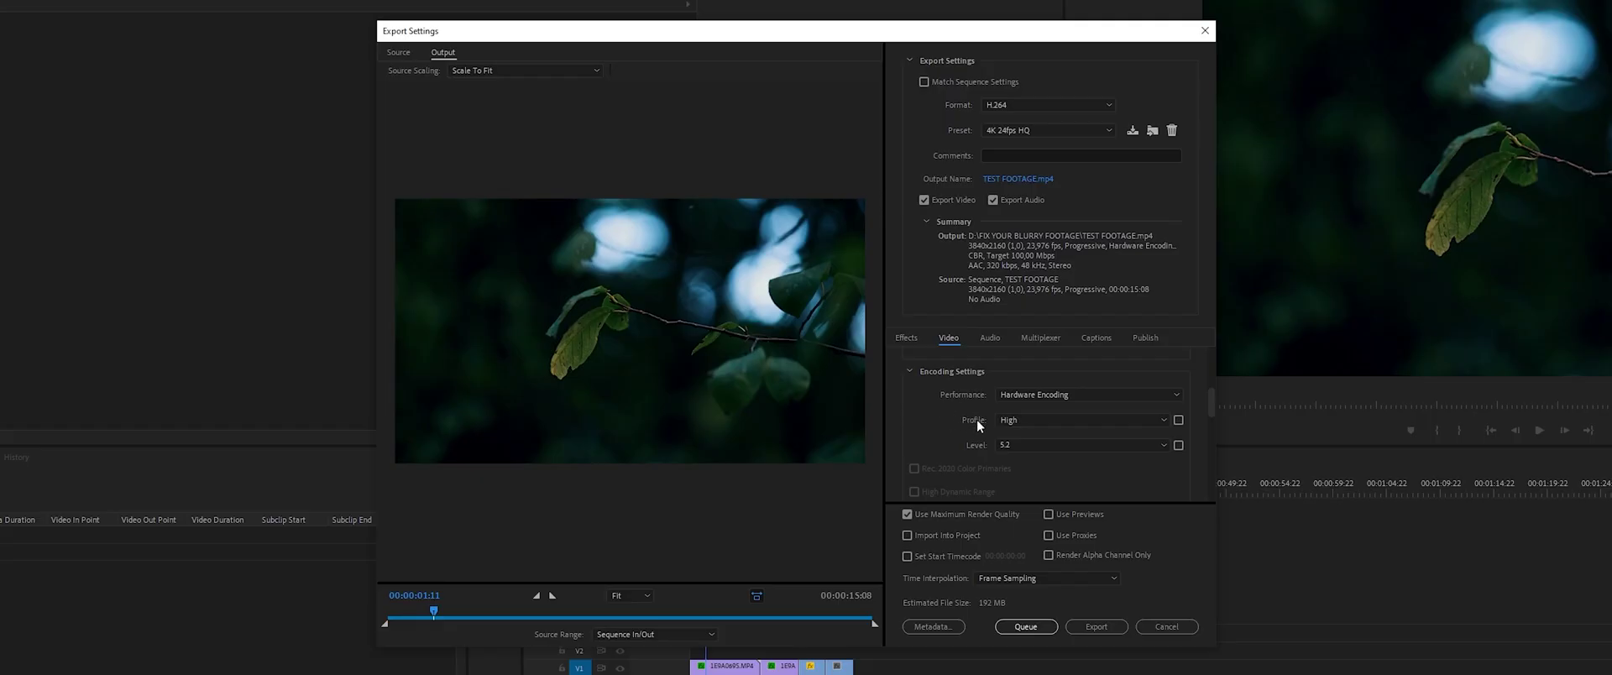
left_click(1021, 421)
left_click_drag(1209, 395, 1212, 414)
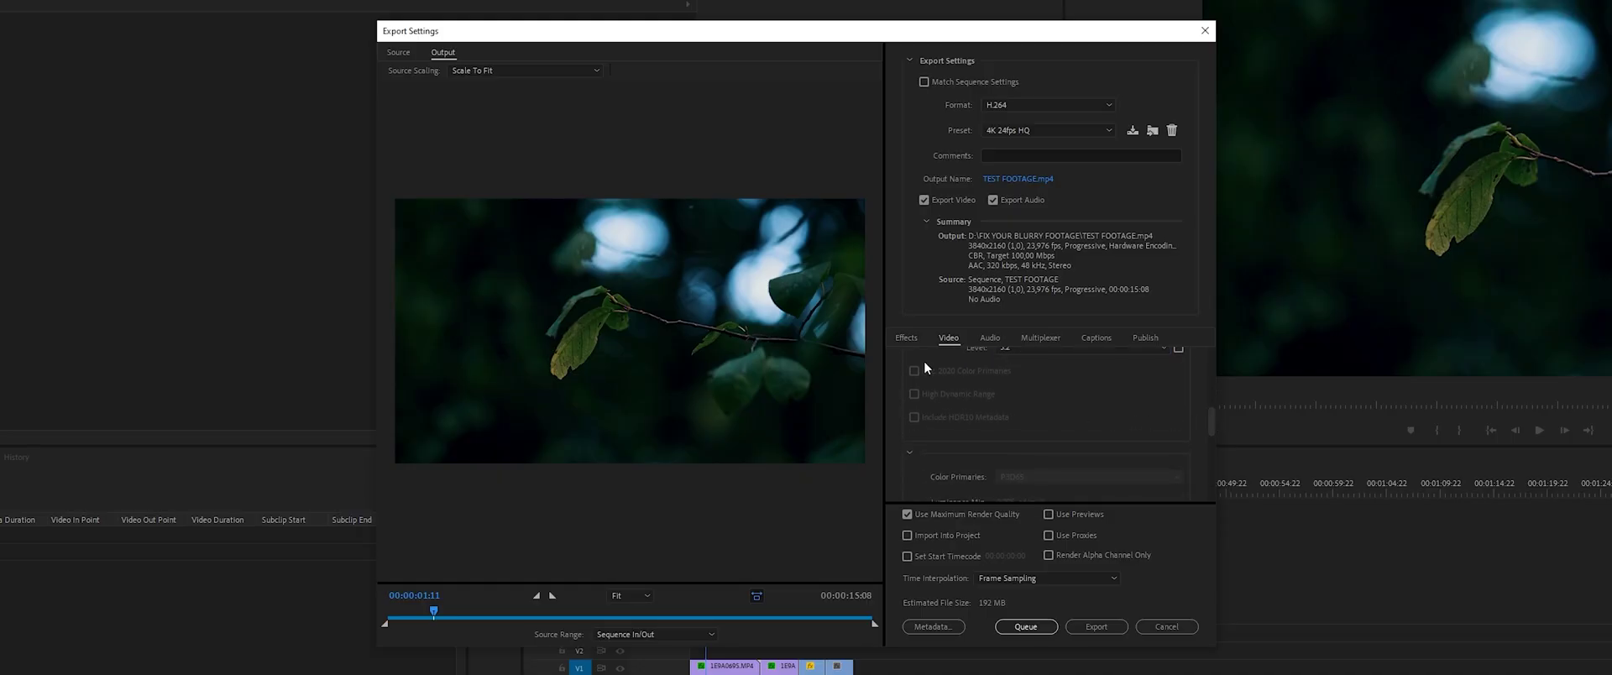
left_click_drag(1212, 426, 1209, 474)
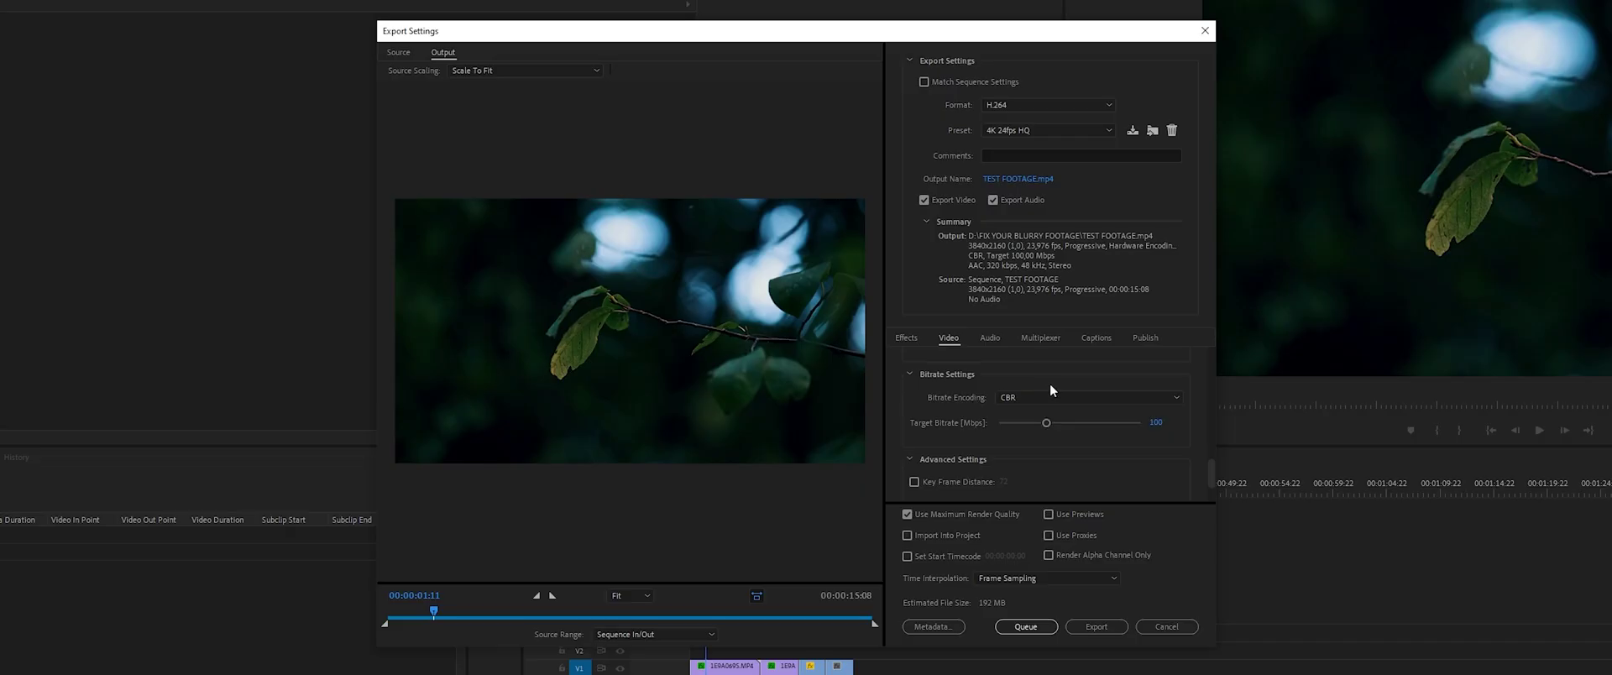
left_click(1049, 393)
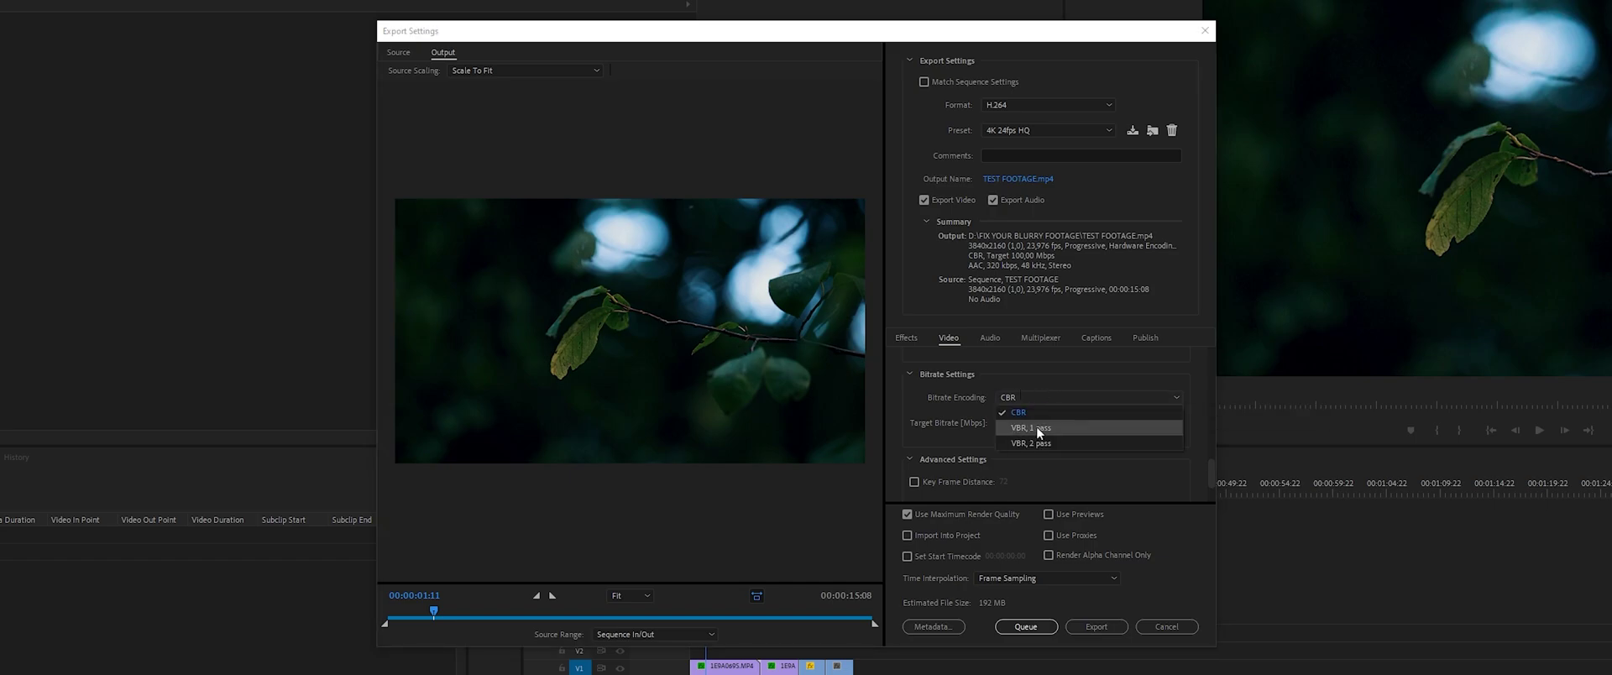
left_click(1169, 398)
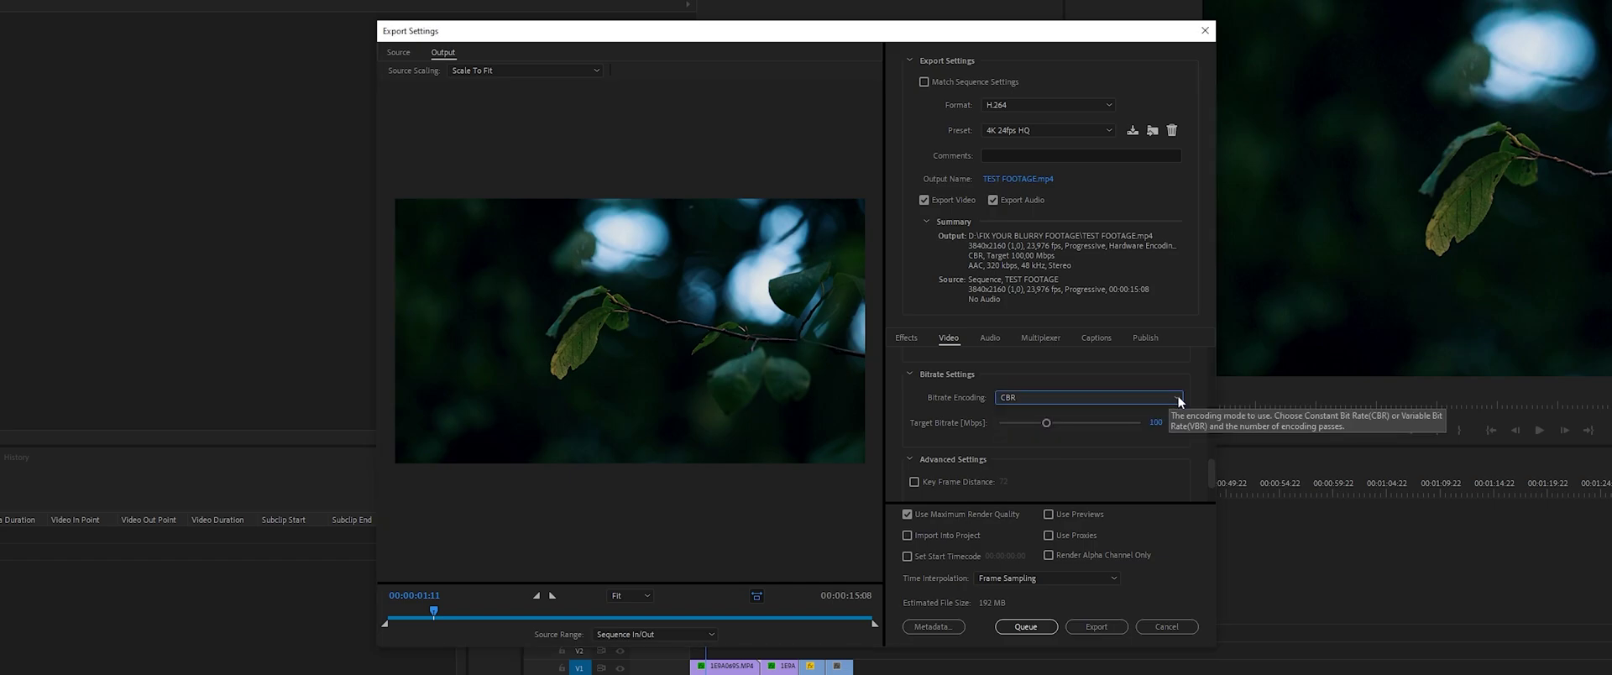
left_click(1096, 400)
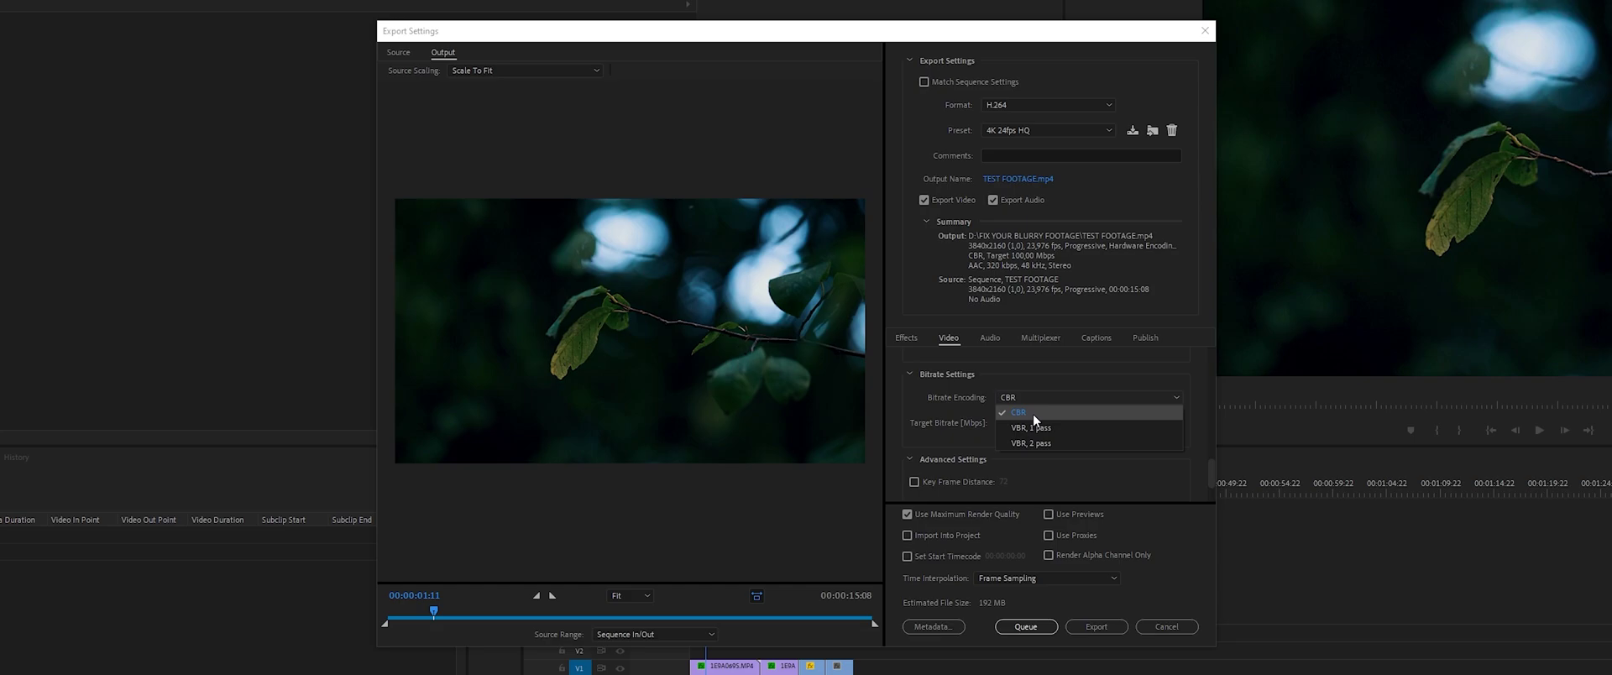
left_click(957, 390)
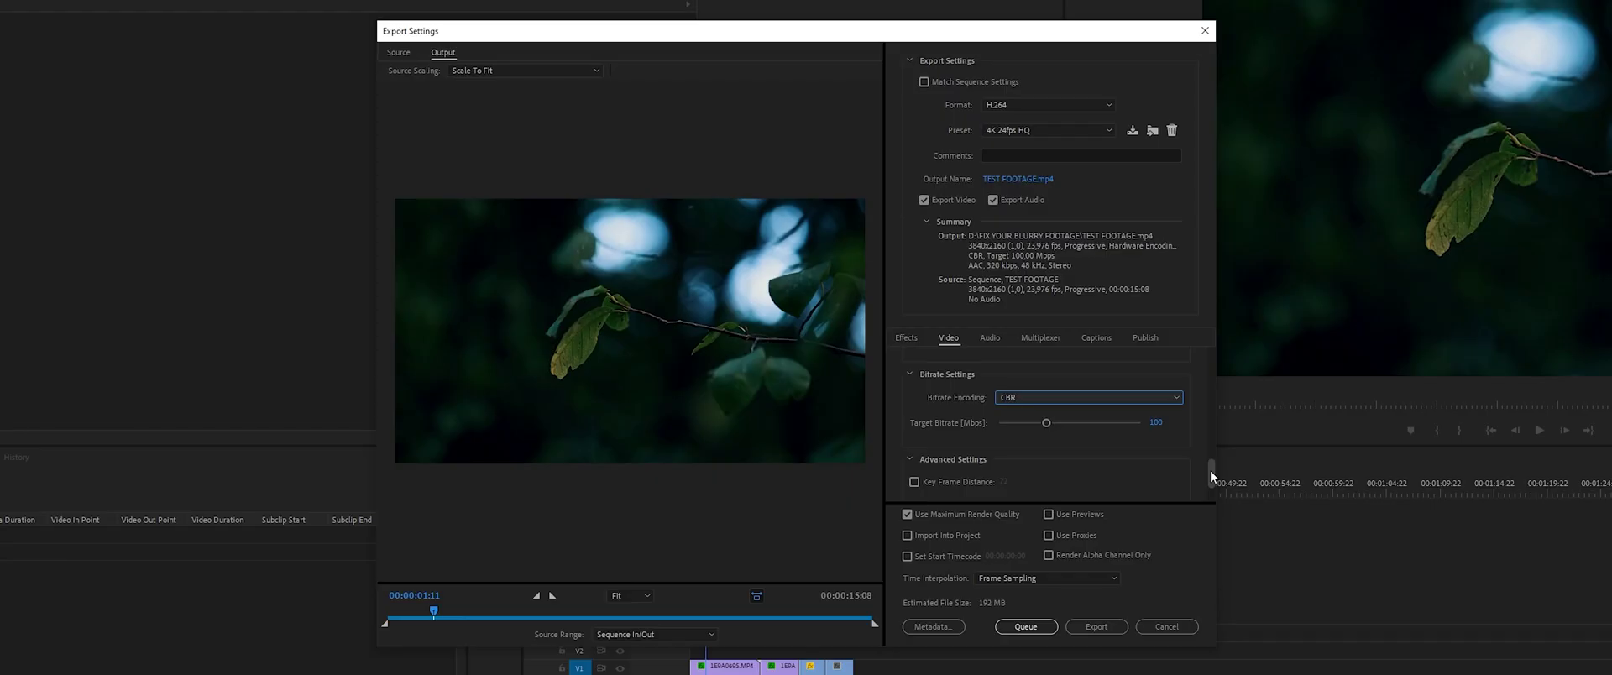
Review the Audio export settings, export TEST FOOTAGE.mp4, and close Export Settings
scroll(1211, 470, "down", 4)
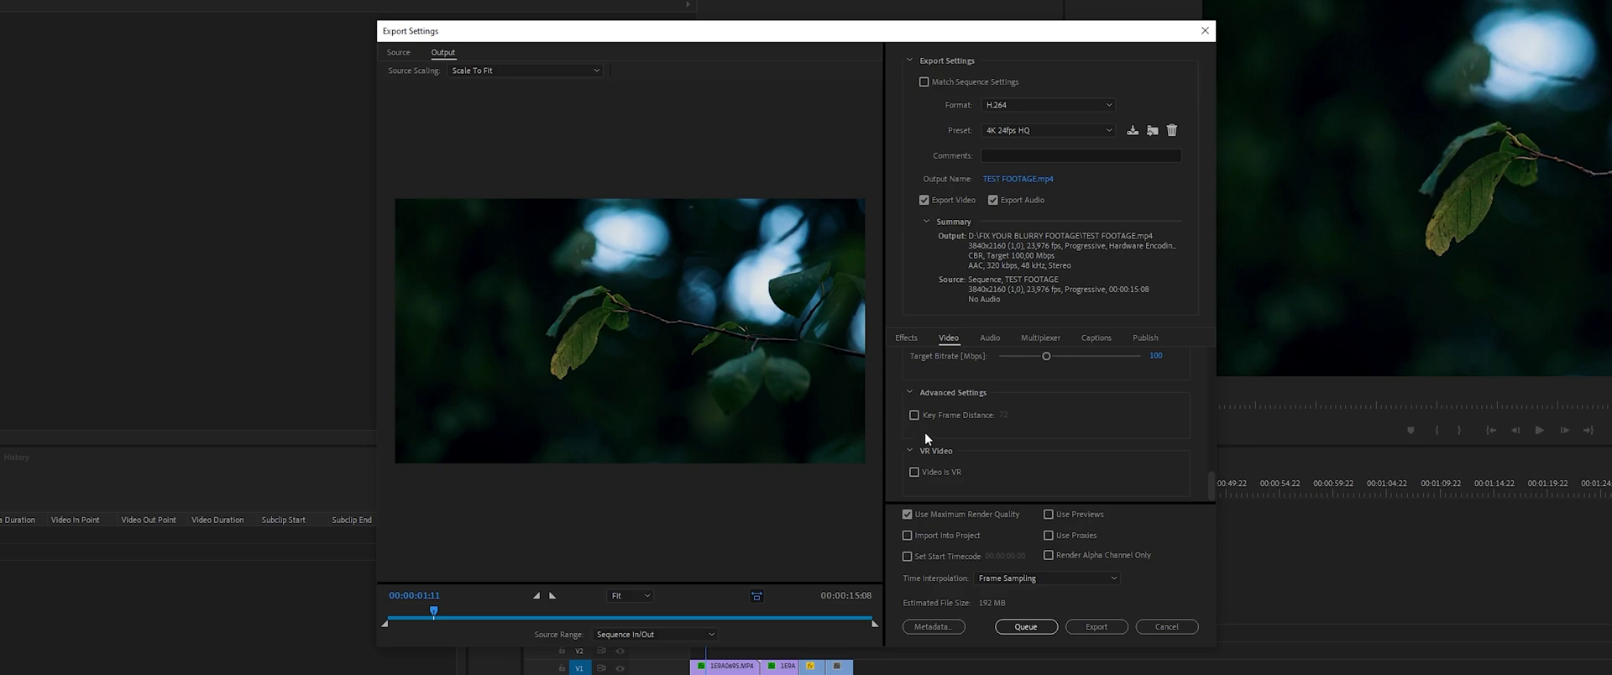
left_click(990, 334)
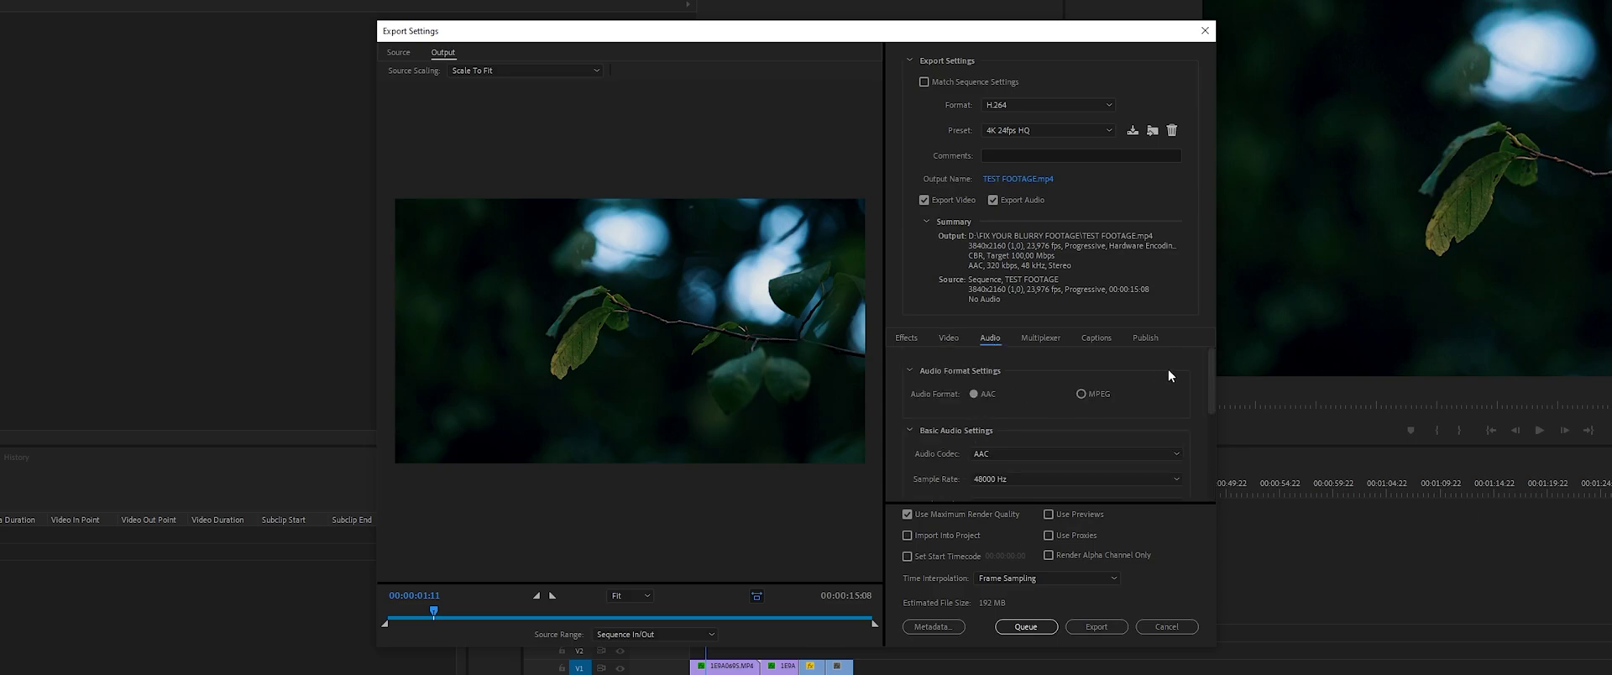
left_click_drag(1212, 374, 1205, 447)
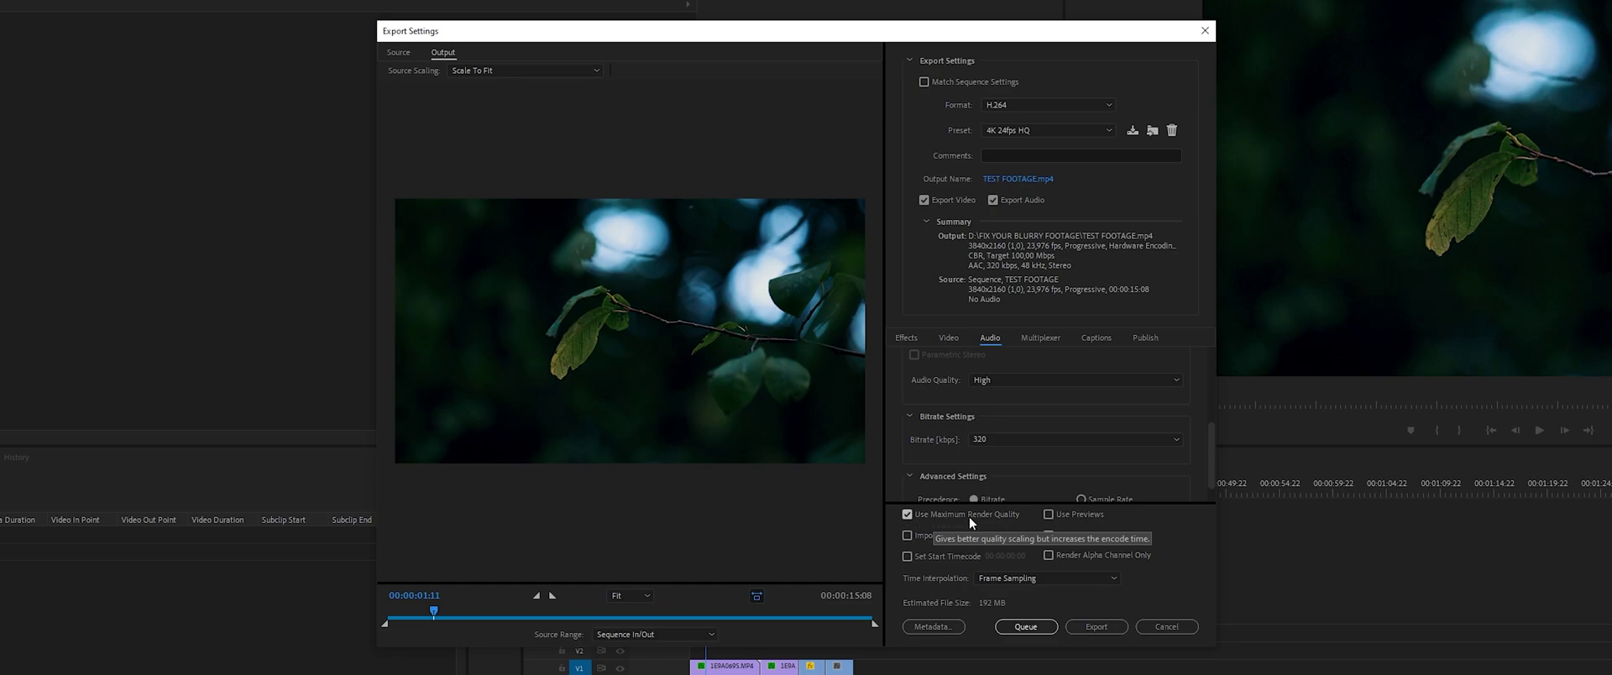
left_click(1096, 627)
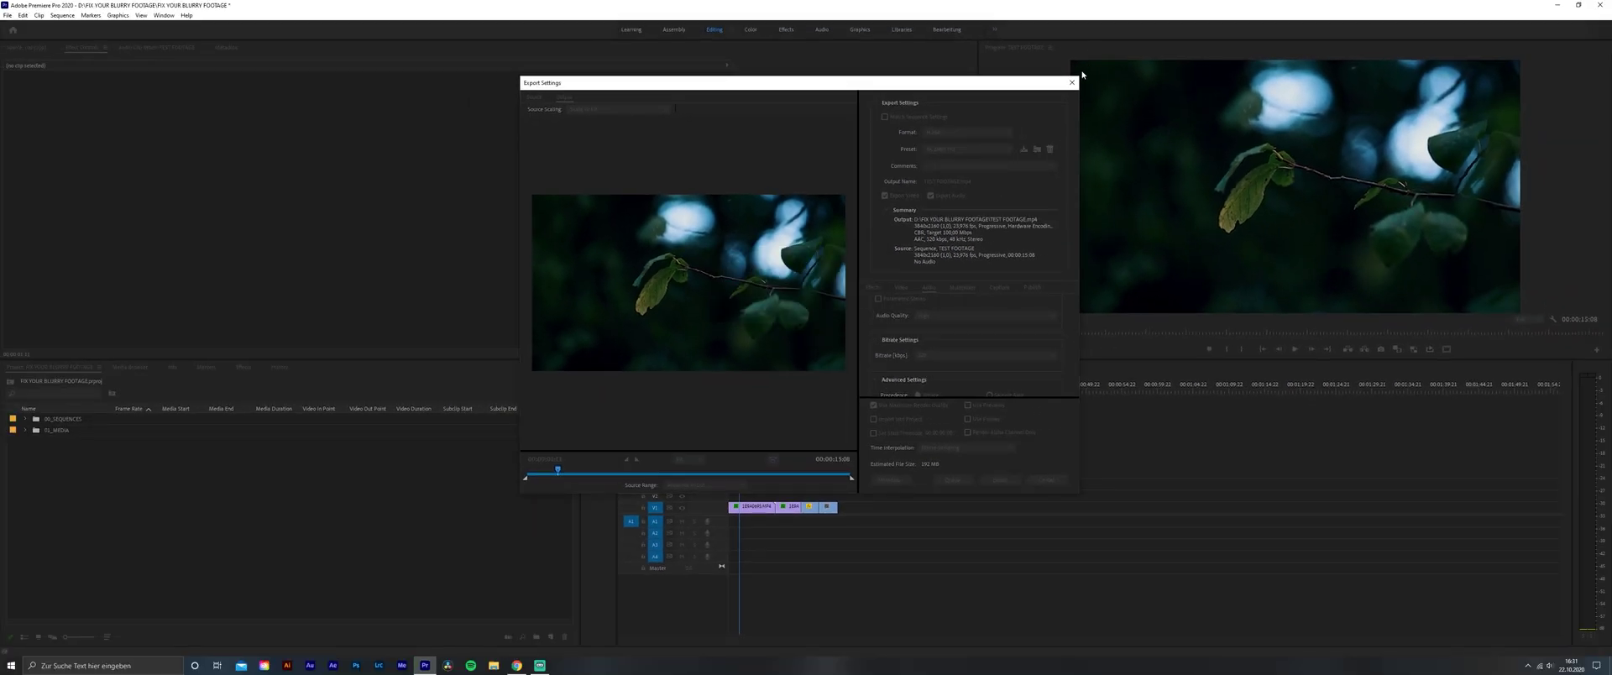
left_click(1071, 83)
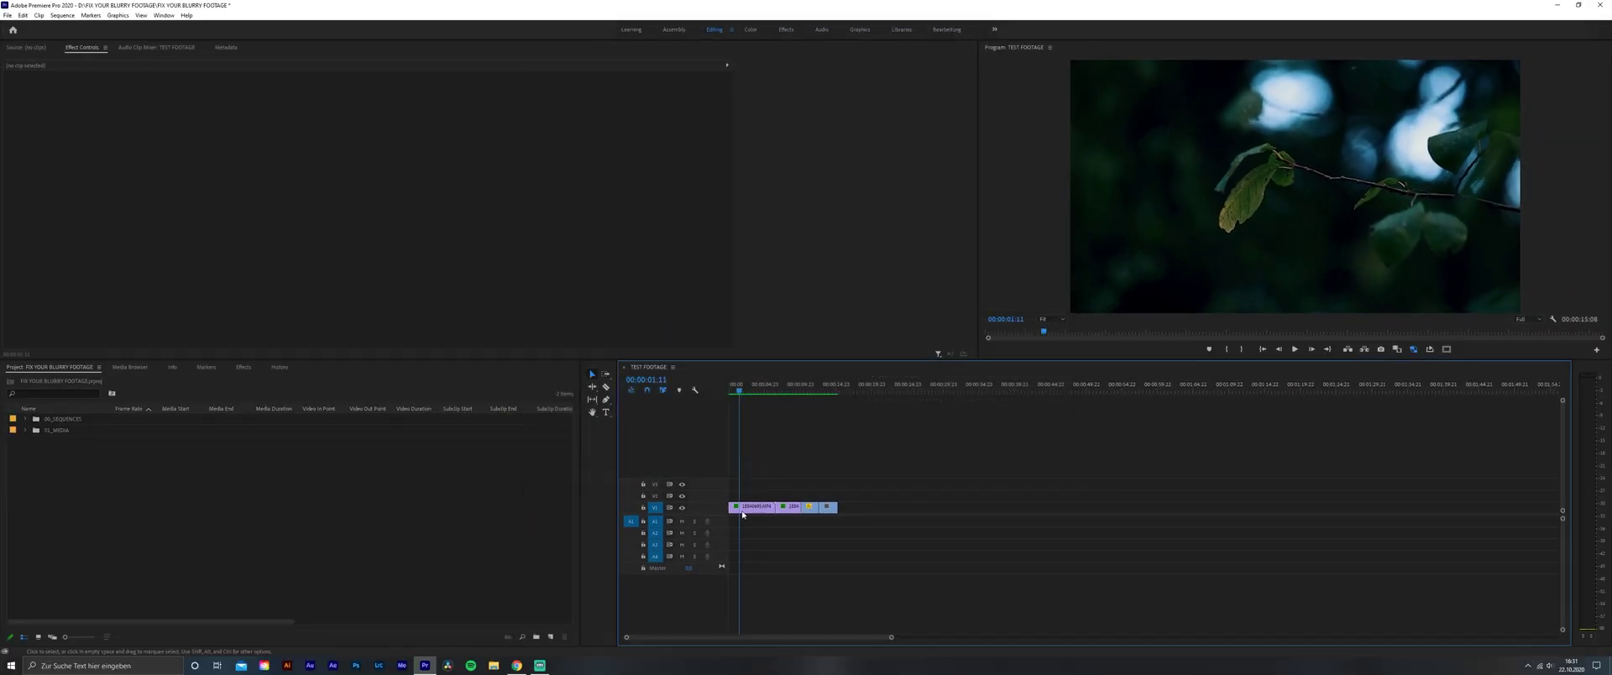
left_click(518, 666)
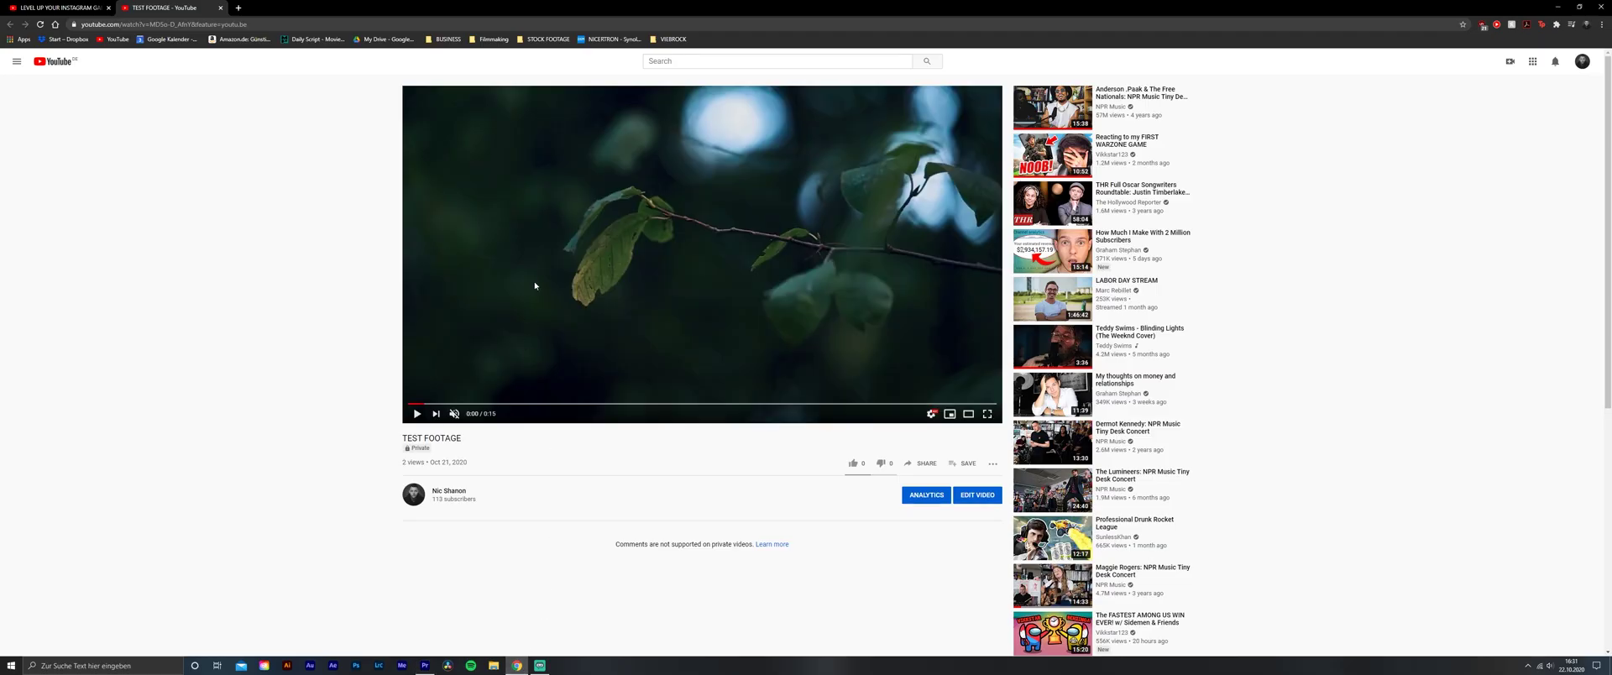
Play TEST FOOTAGE full screen and confirm Stats for nerds shows 3840x2160@24
double_click(530, 223)
left_click(536, 177)
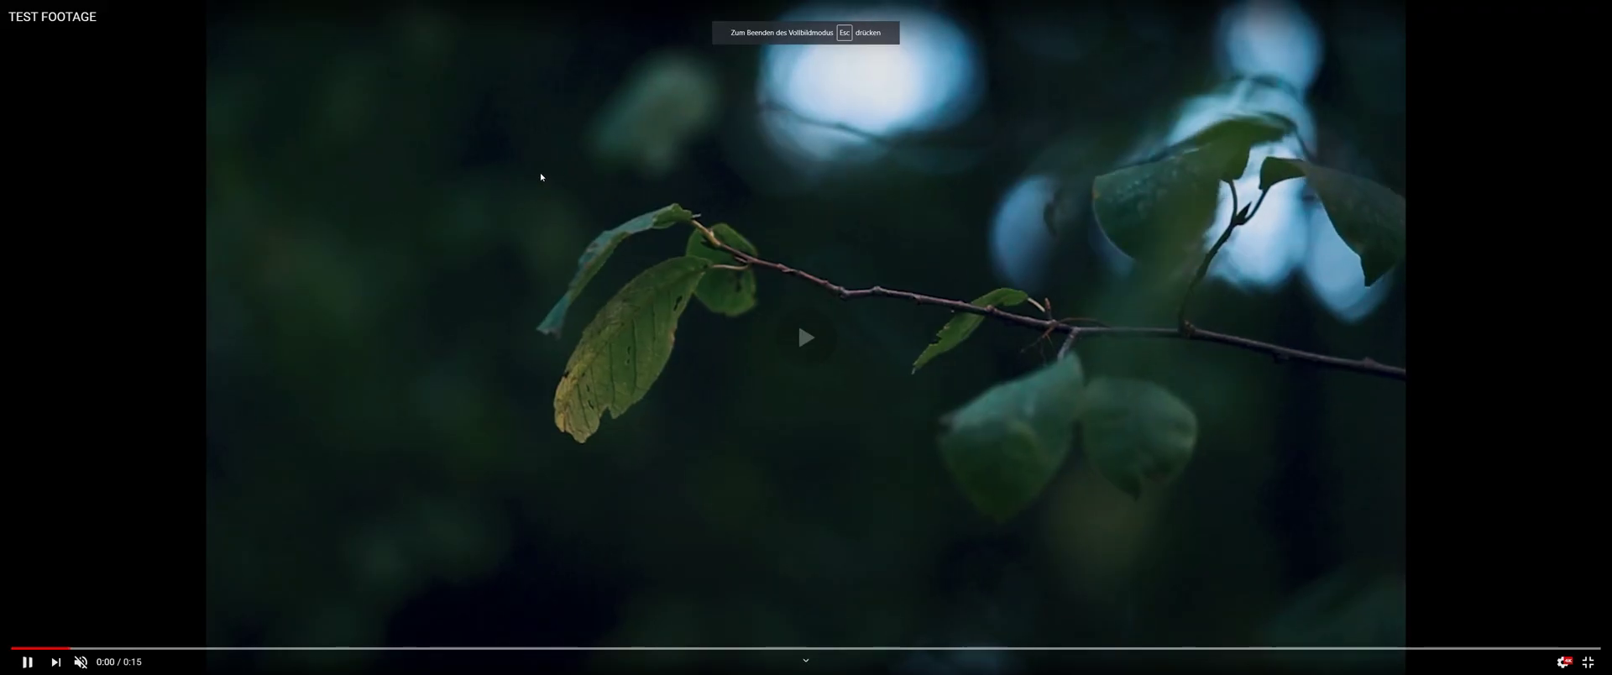
right_click(450, 171)
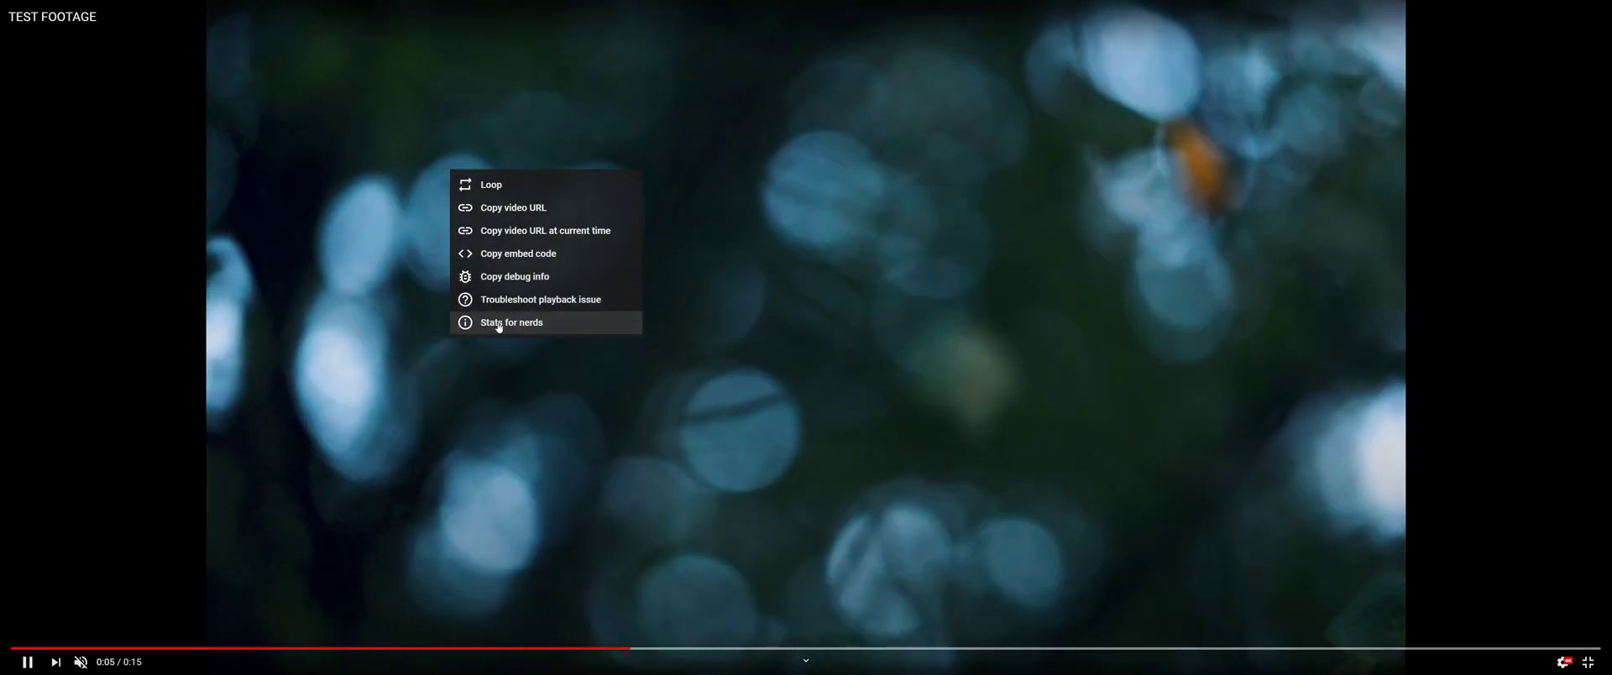
left_click(499, 324)
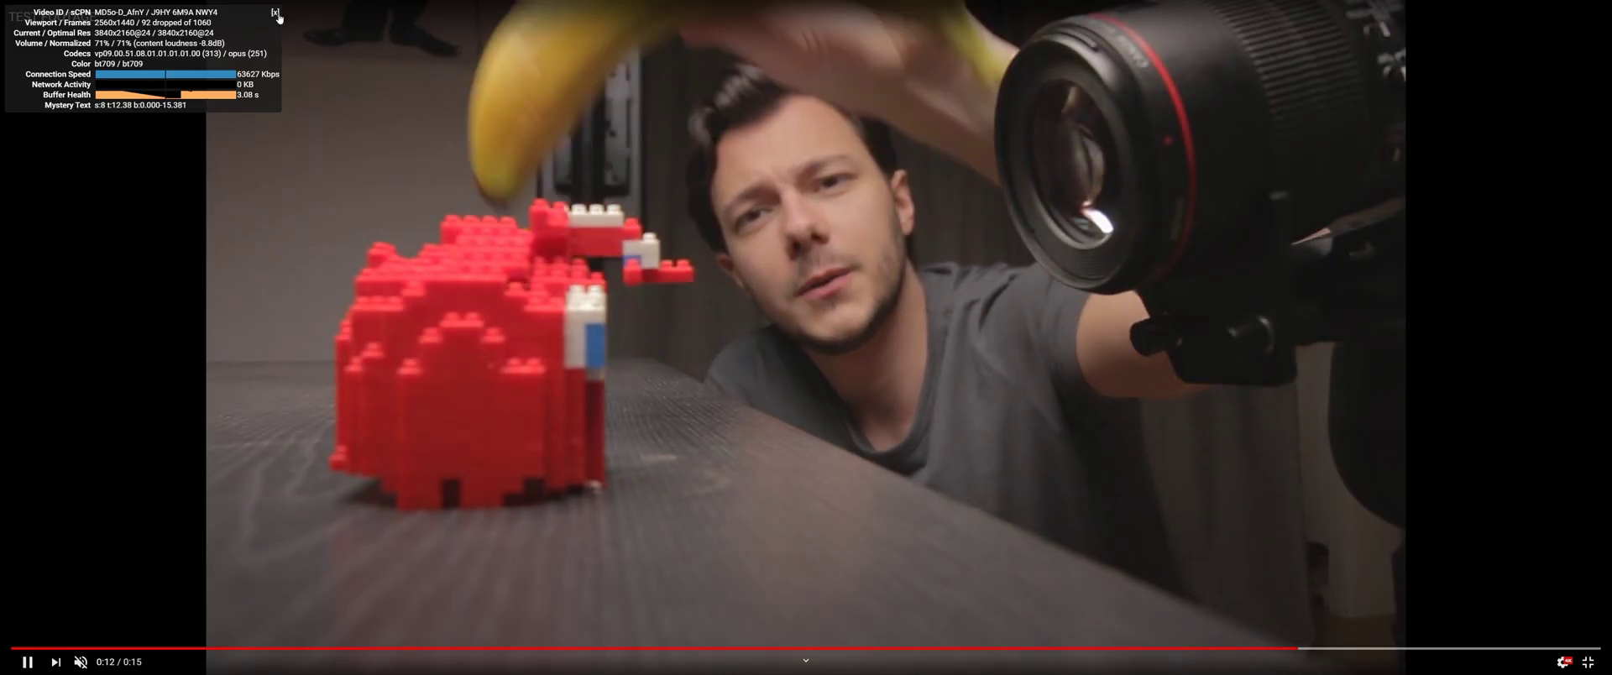
left_click(275, 13)
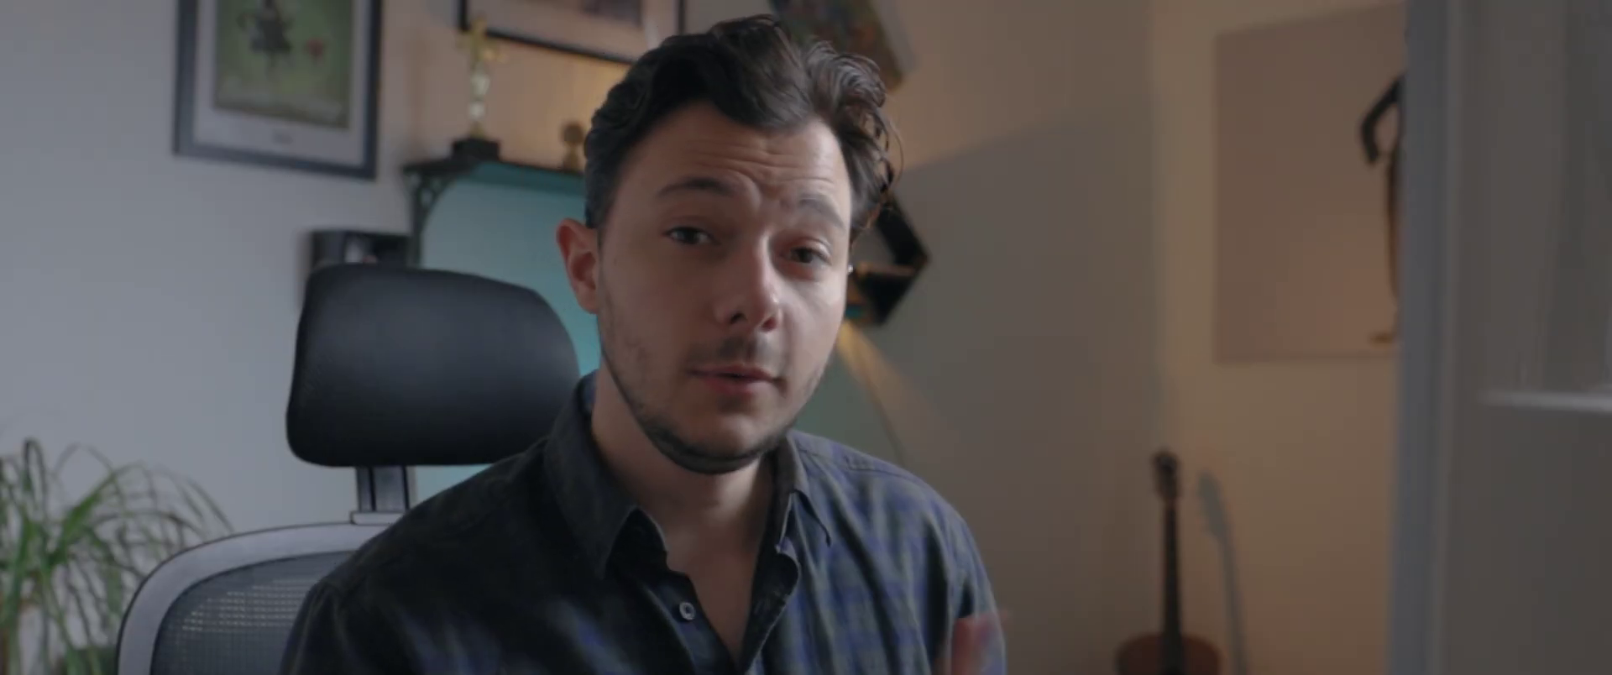